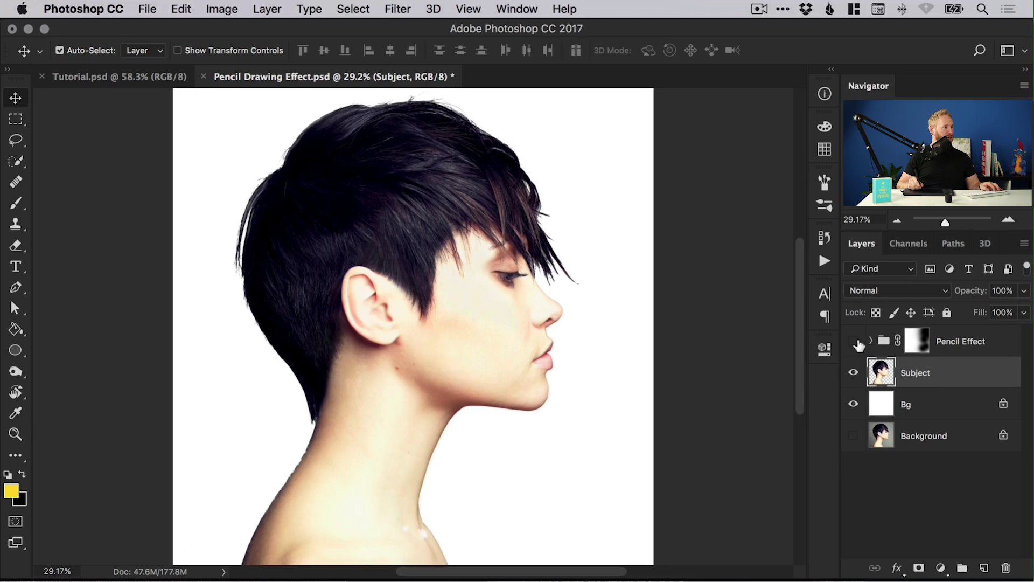
Step: Preview the Pencil Effect group with its mask off and on, then switch to Tutorial.psd
shift+click(917, 340)
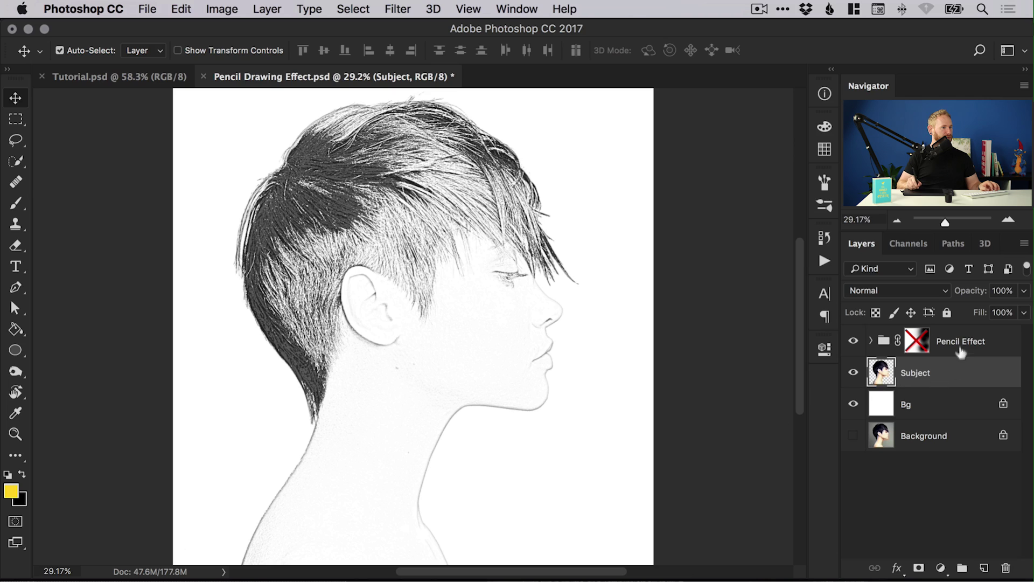
shift+click(917, 343)
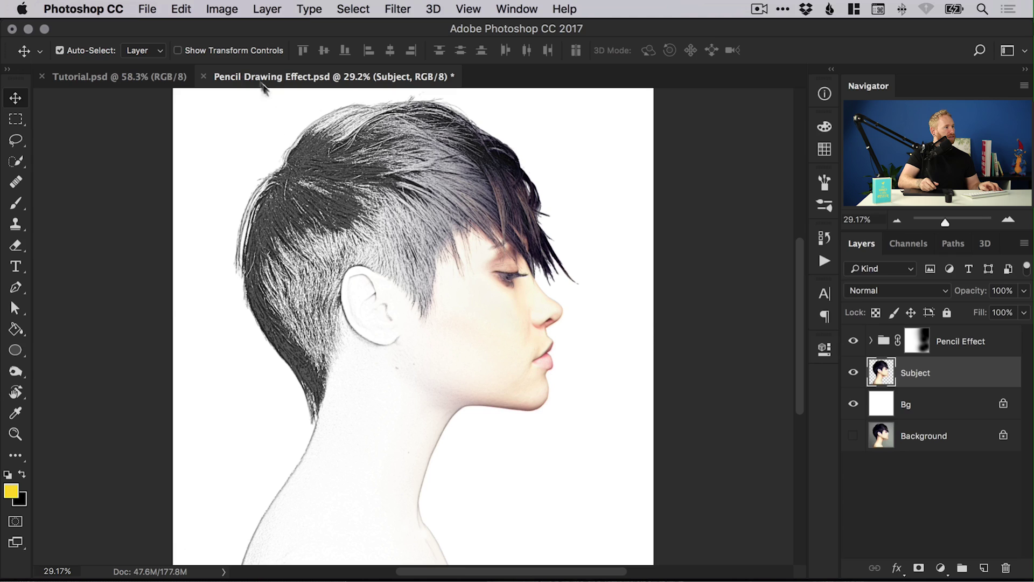
click(125, 79)
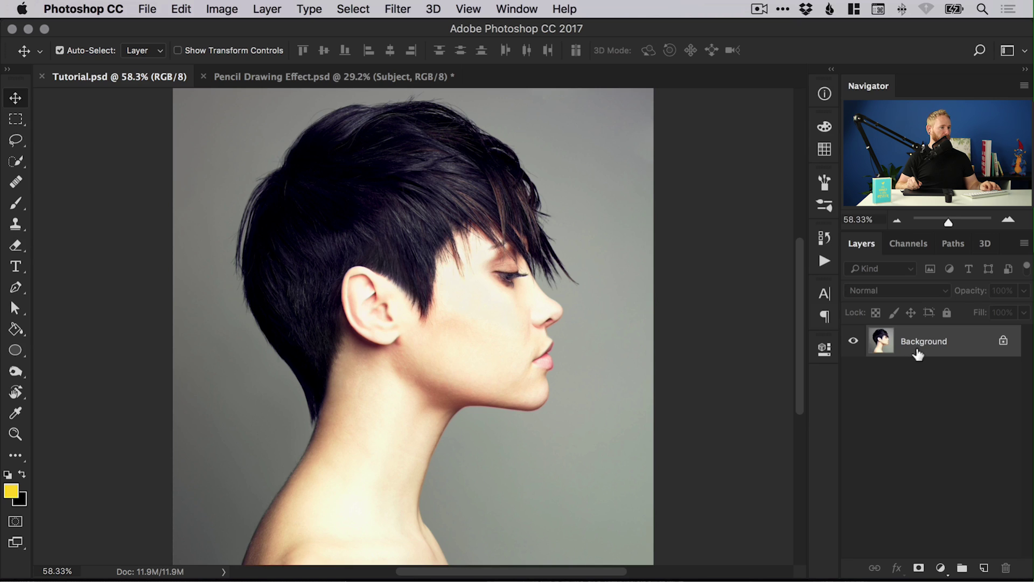
Step: Duplicate the Background layer as Background copy and hide the original Background
right_click(916, 342)
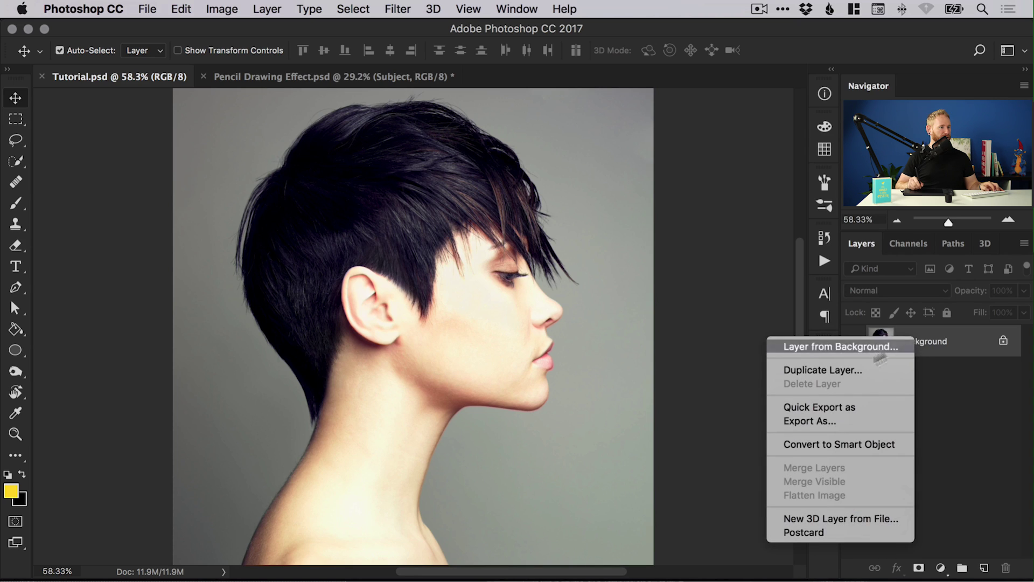
click(853, 371)
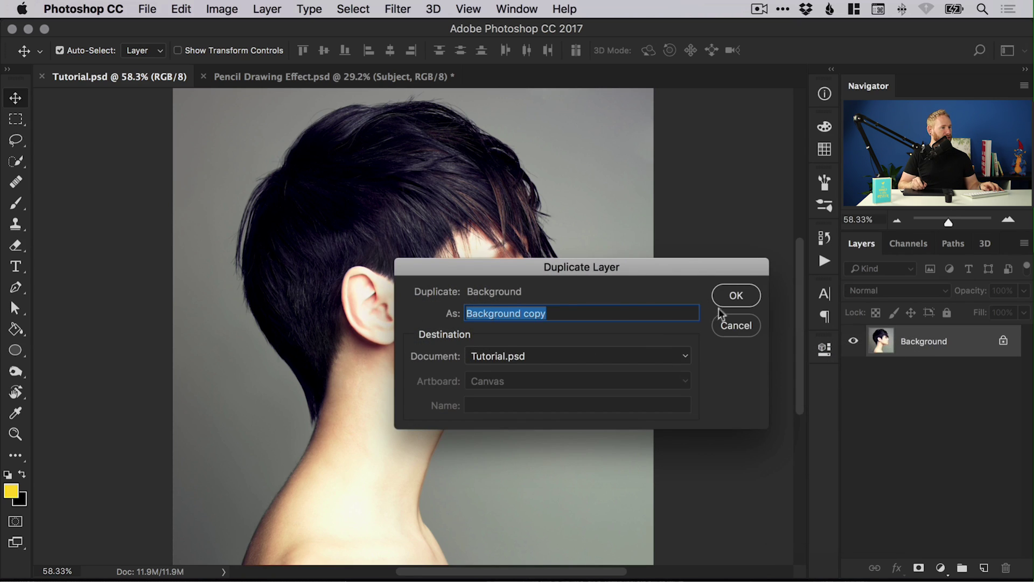
click(737, 296)
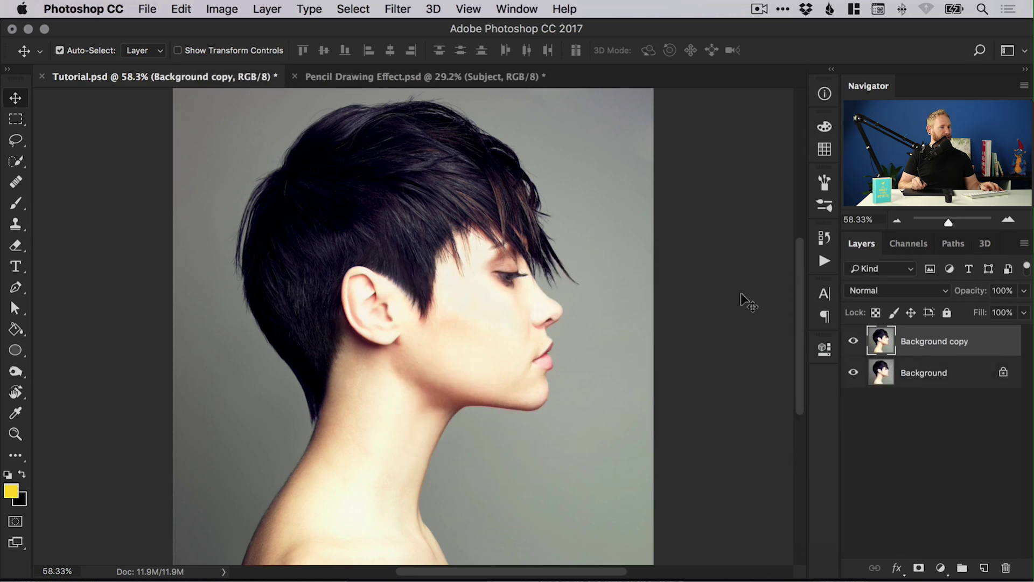
click(854, 373)
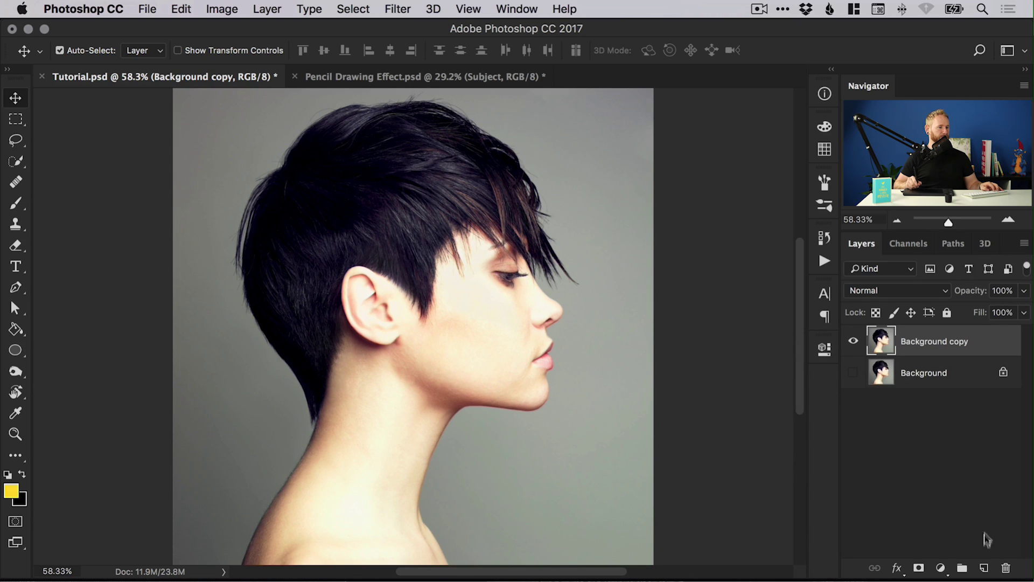
Step: Add a new empty layer below Background copy and name it Background
click(984, 568)
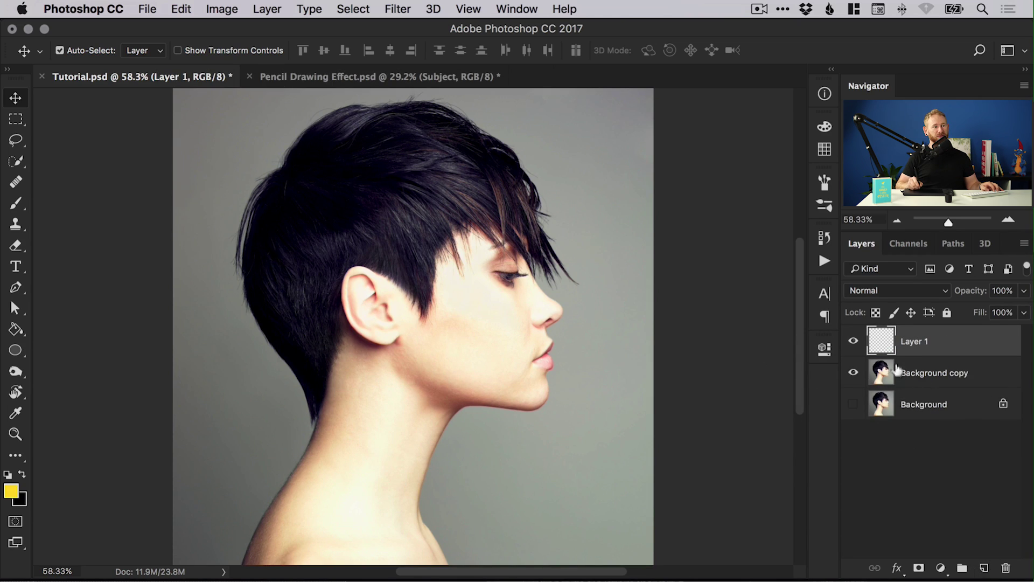
drag(911, 347, 921, 386)
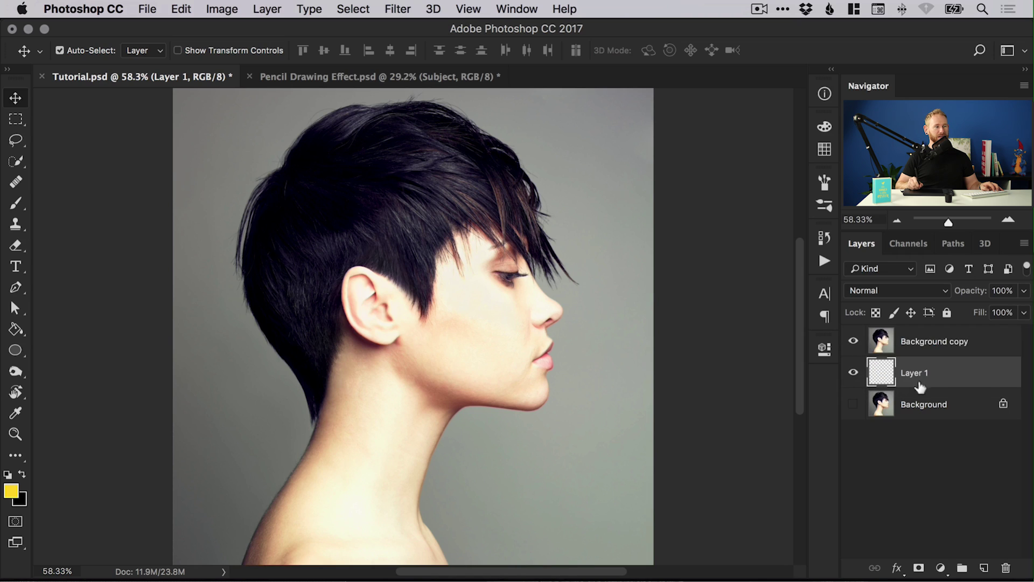
double_click(916, 374)
text(Ba)
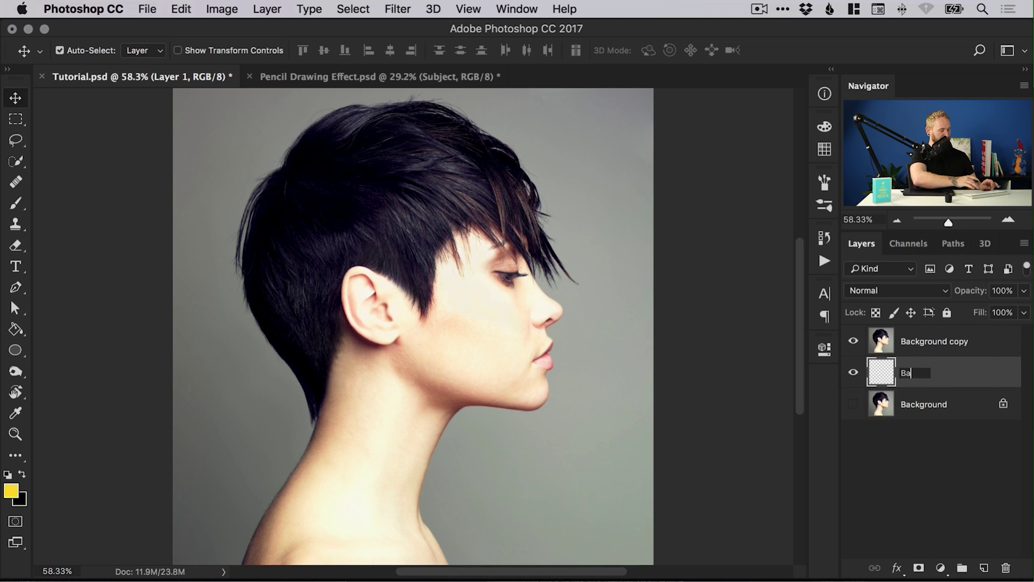
text(ckground)
key(Return)
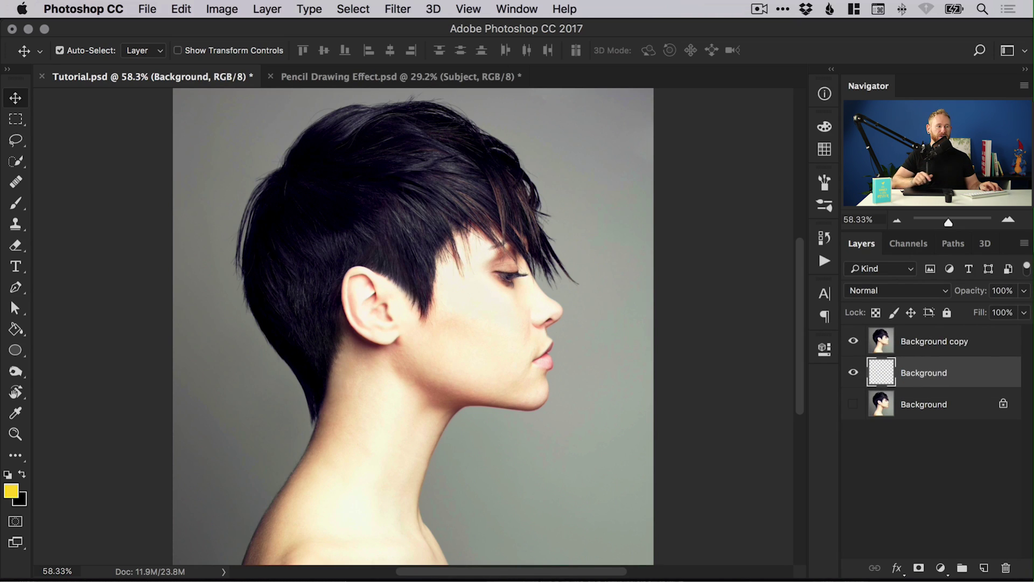
Step: Fill the new Background layer with bright yellow (ffdc36) using the Paint Bucket
click(13, 330)
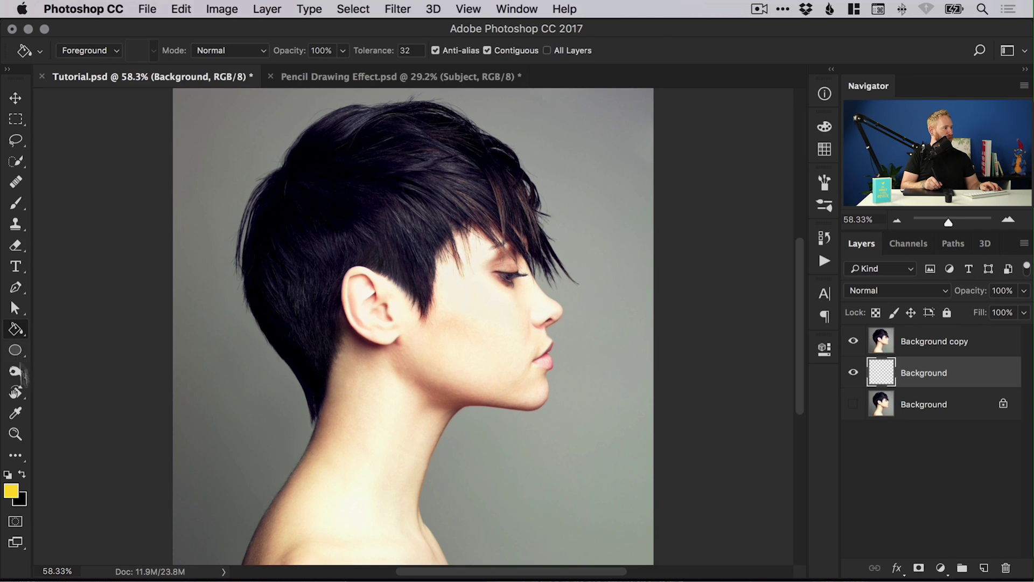
click(12, 490)
drag(694, 270, 727, 275)
click(933, 266)
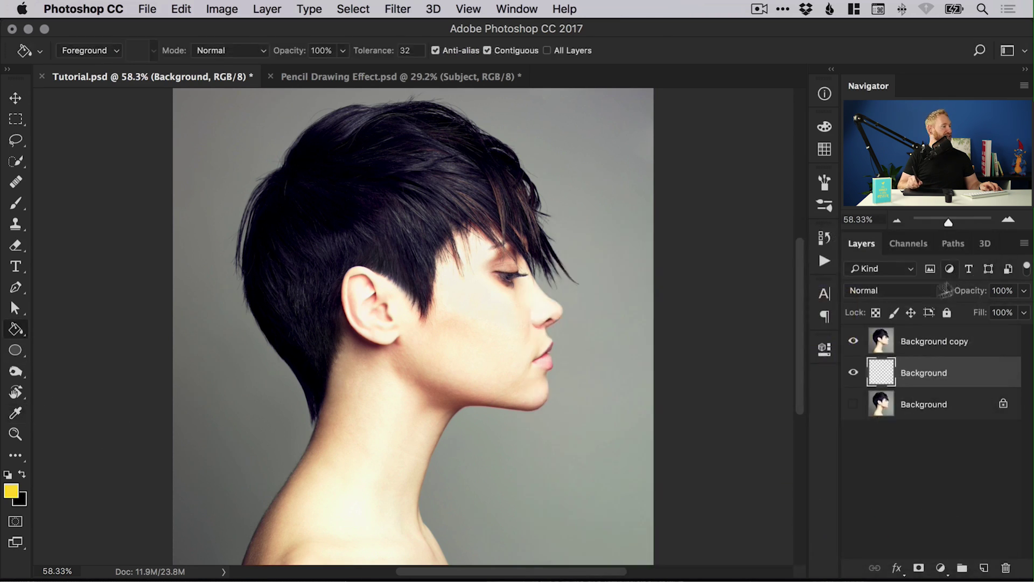
click(615, 303)
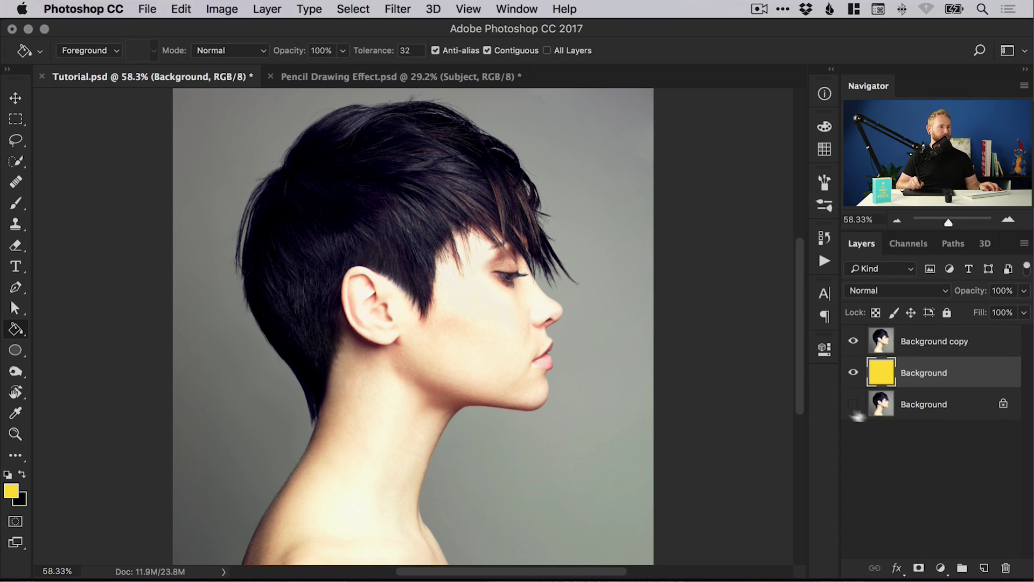
Step: Rename the Background copy layer to Subject
click(916, 347)
double_click(911, 342)
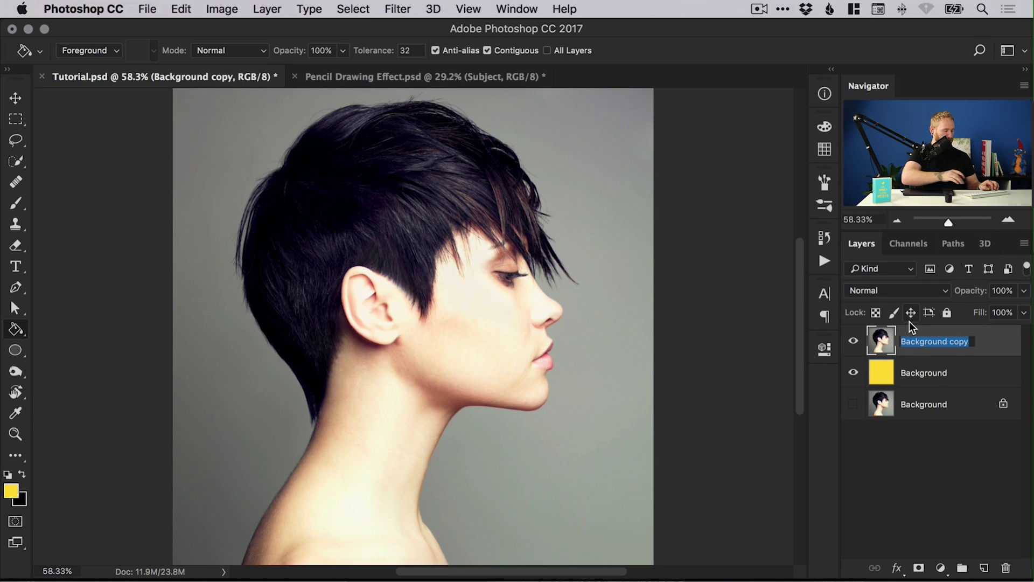
text(Subject)
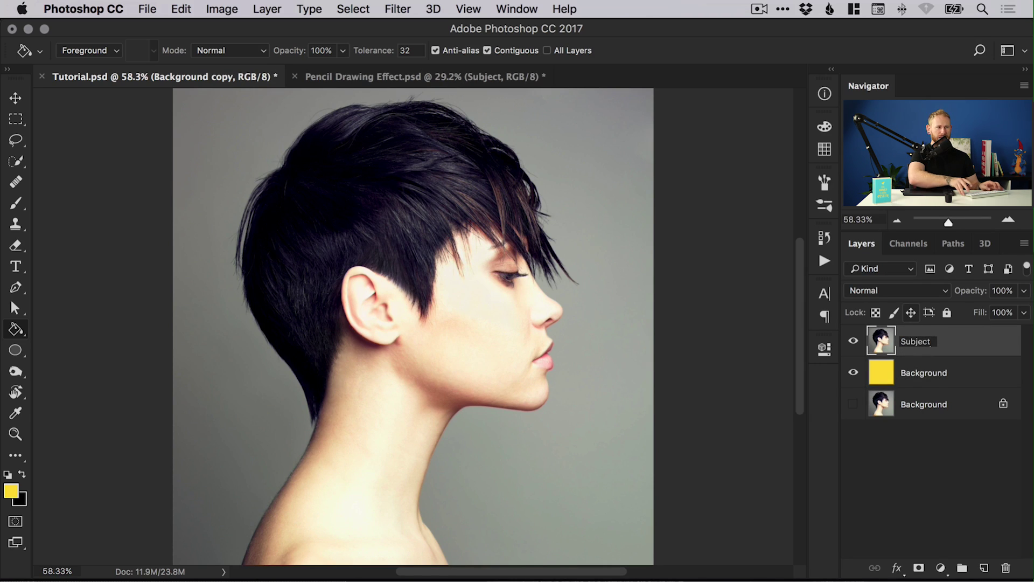
key(Return)
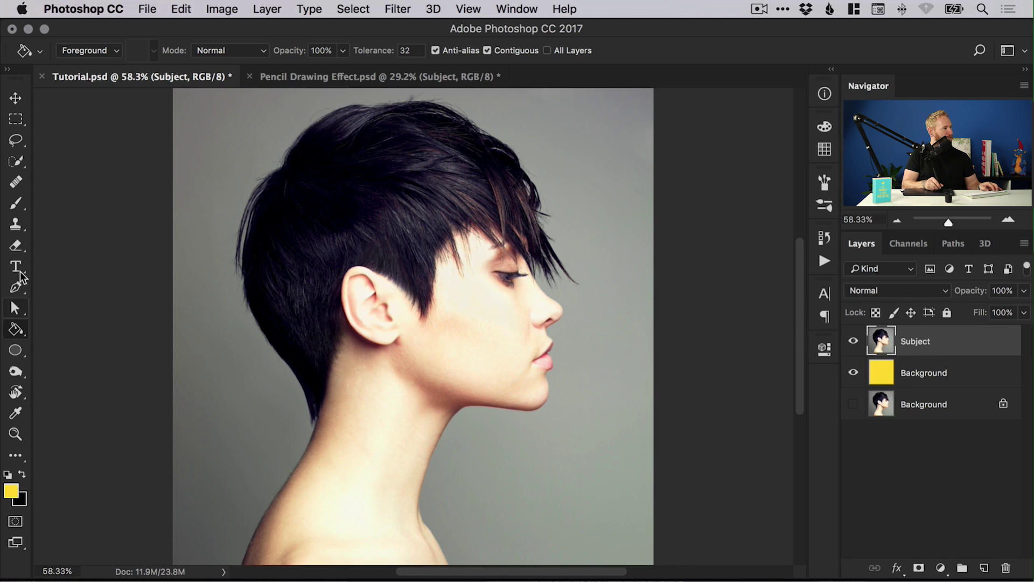
Step: Quick-select the grey backdrop on both sides of the profile and delete it from Subject
click(15, 142)
click(16, 162)
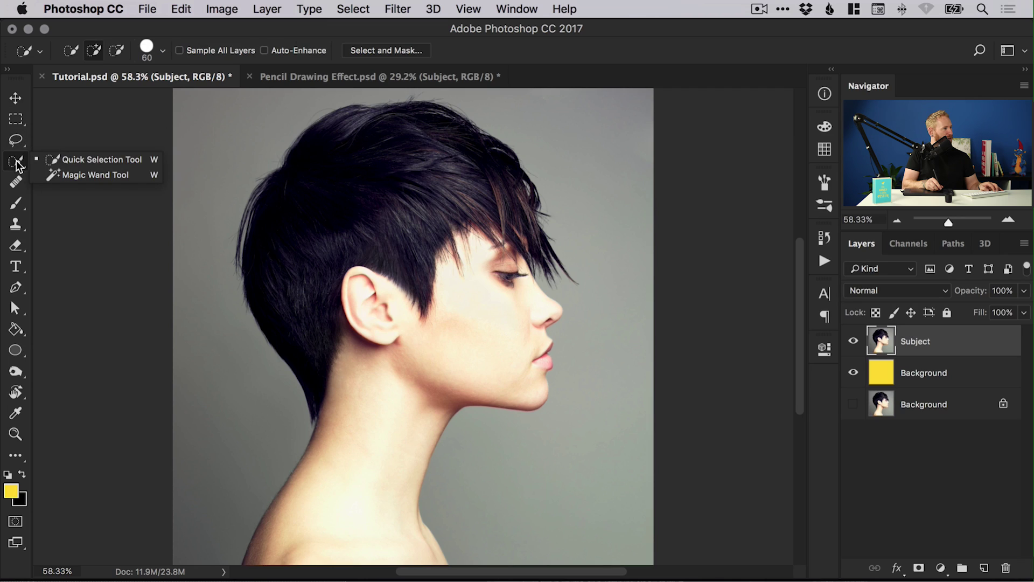
click(59, 162)
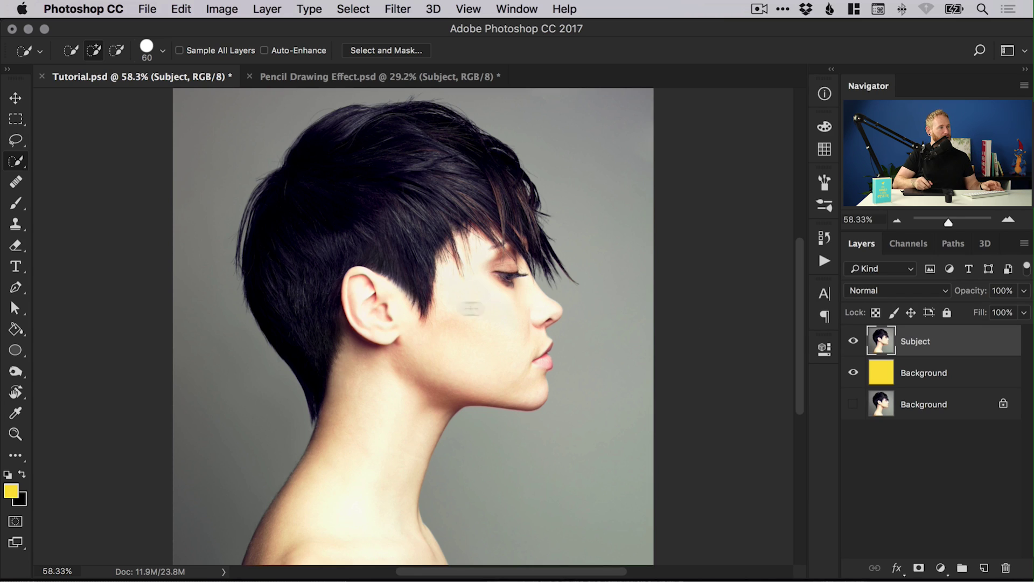
mouse_move(221, 434)
mouse_down()
mouse_move(207, 232)
mouse_move(232, 102)
mouse_up()
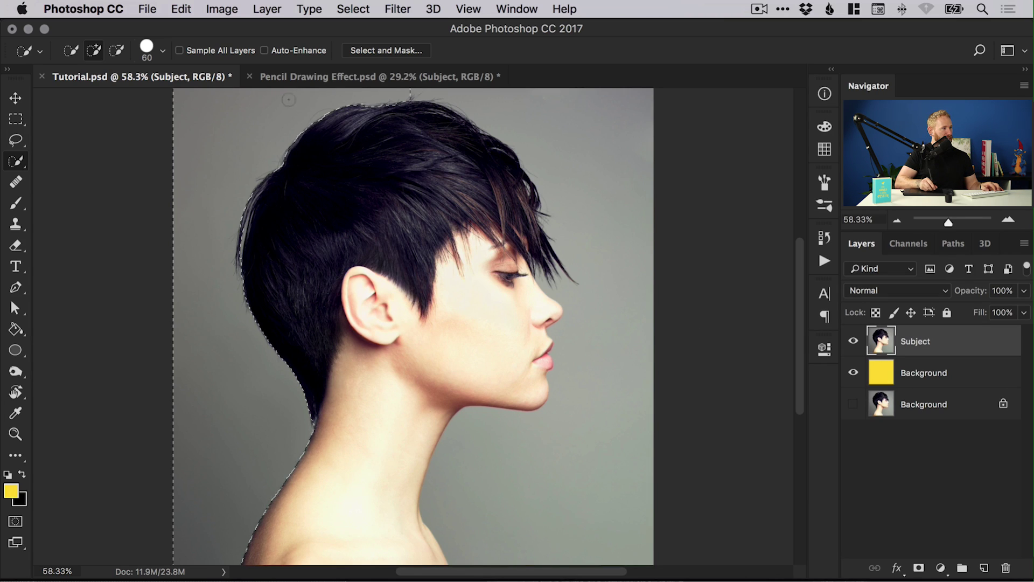
mouse_move(535, 121)
mouse_down()
mouse_move(610, 183)
mouse_move(594, 439)
mouse_move(539, 499)
mouse_move(587, 541)
mouse_up()
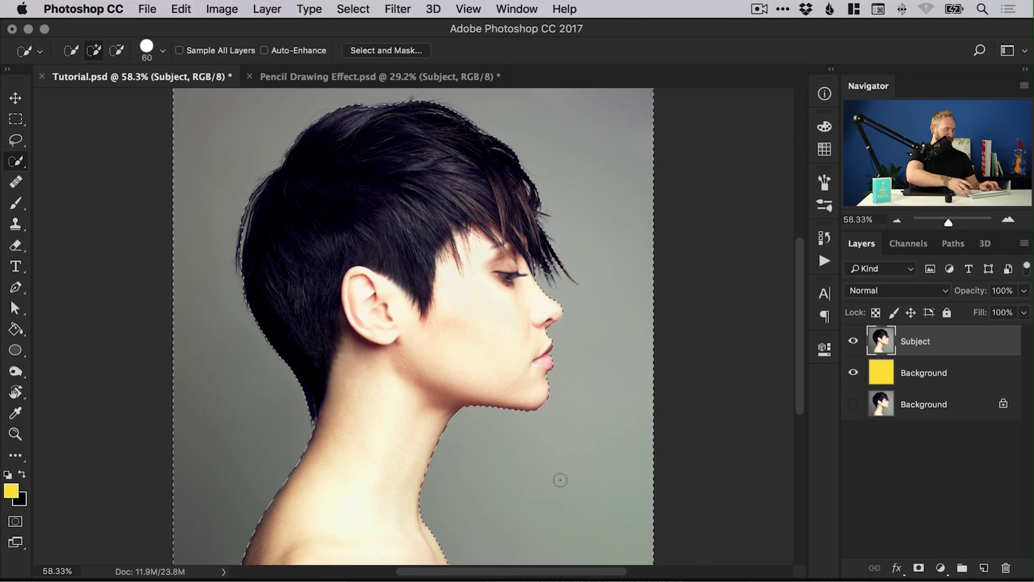
key(Delete)
key(ctrl+d)
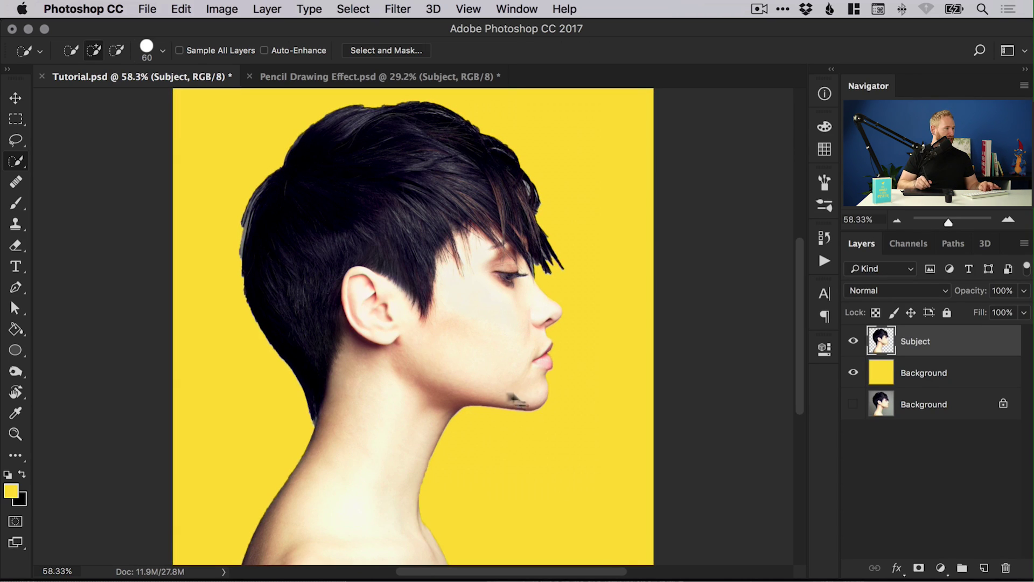
Step: Zoom in to check the hair edge, fit the image, and select the yellow Background layer
key(v)
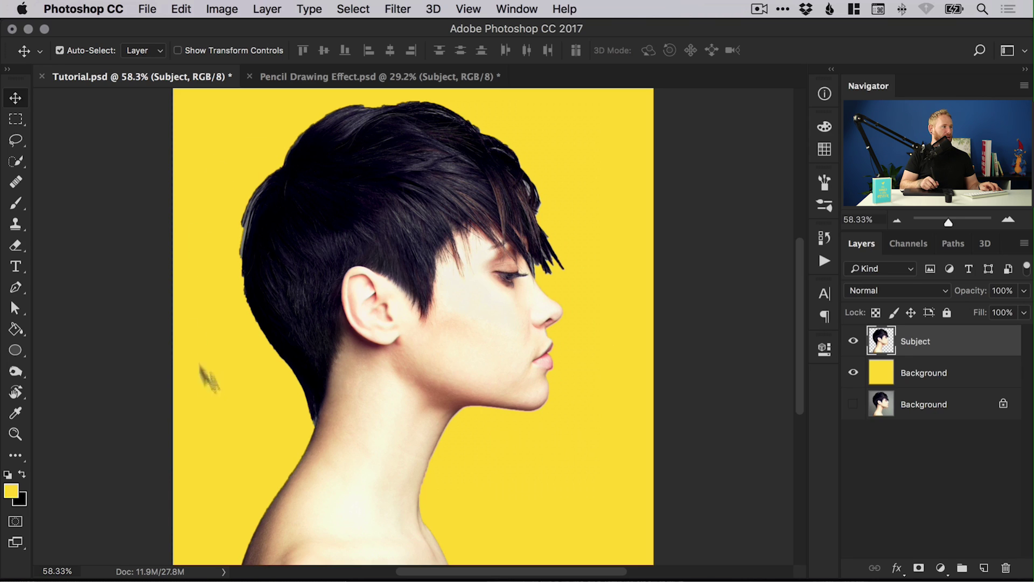
key(z)
click(216, 185)
key(v)
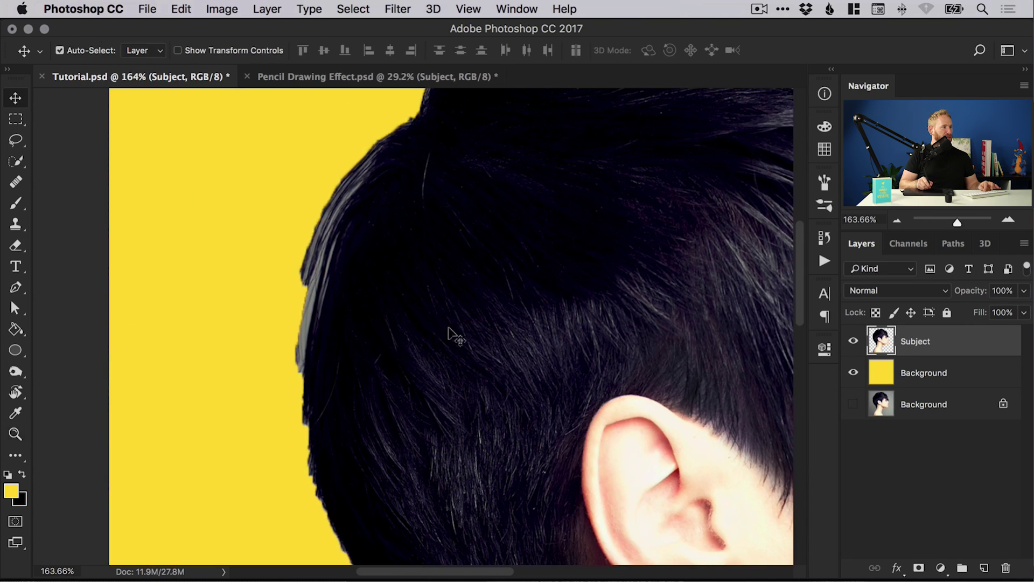
drag(633, 273, 312, 335)
drag(498, 298, 561, 310)
key(super+0)
key(super)
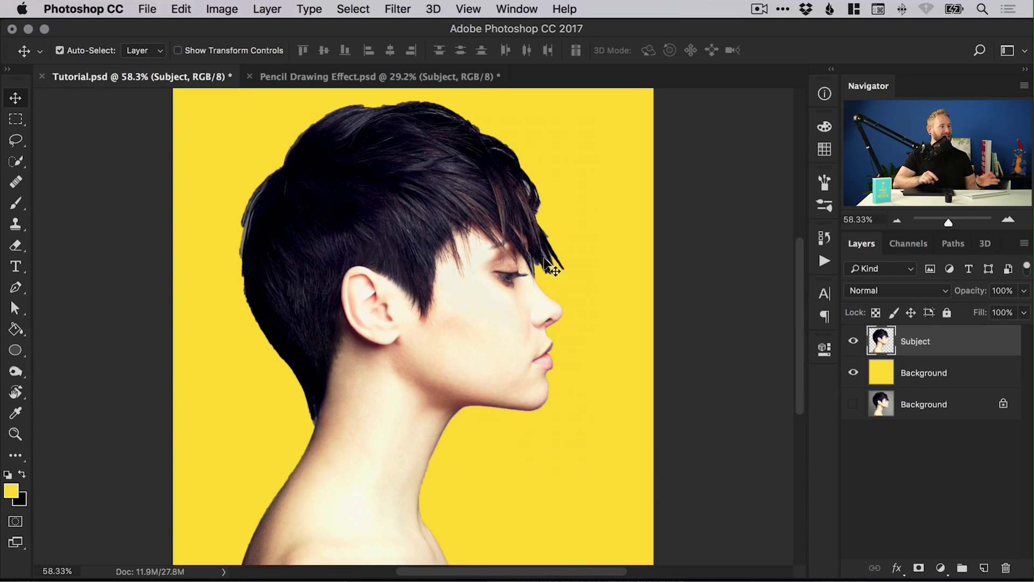
click(923, 380)
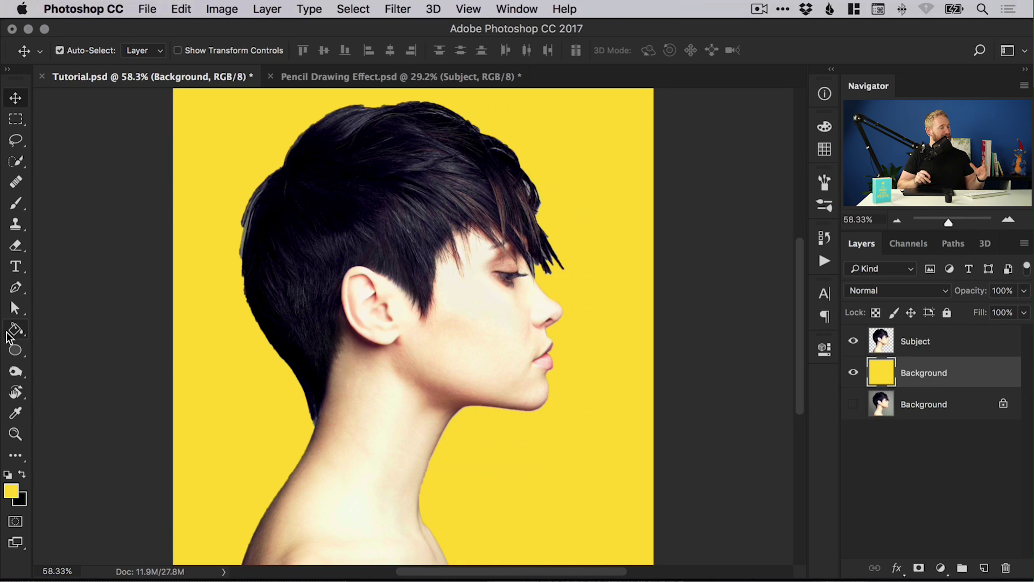
Step: Refill the Background layer solid white and lock its position
click(10, 491)
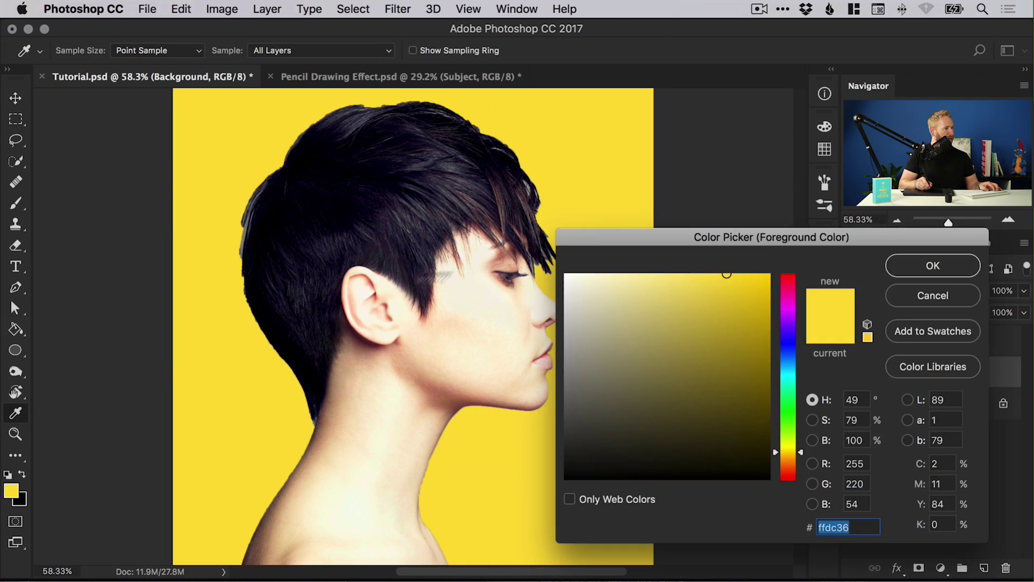
drag(584, 305, 560, 268)
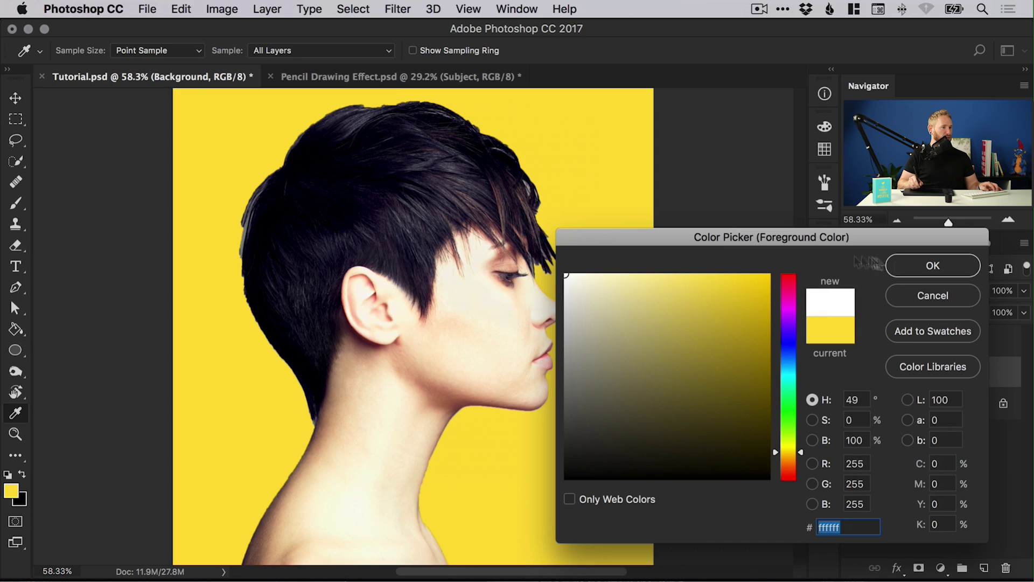
click(931, 270)
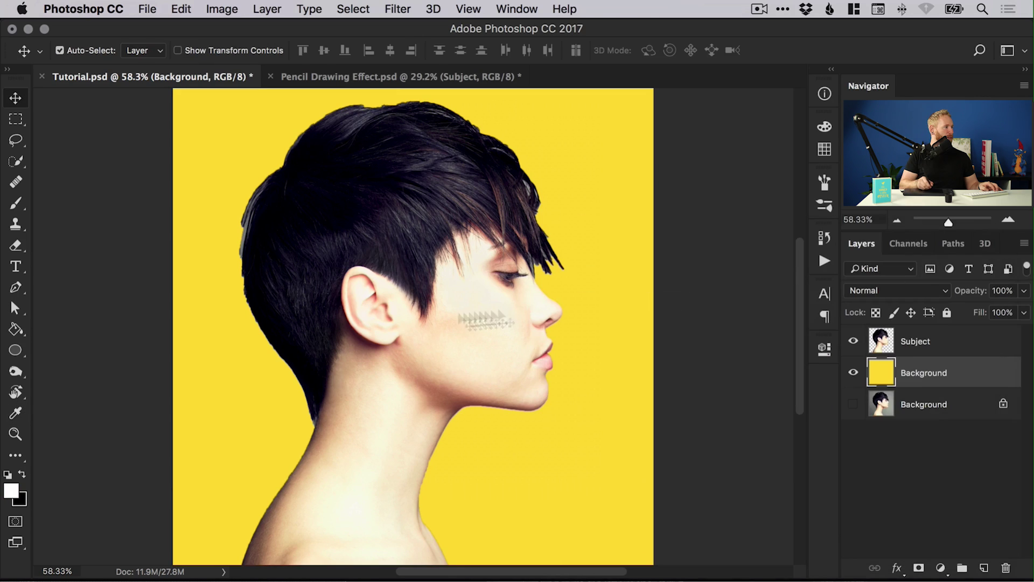
click(15, 329)
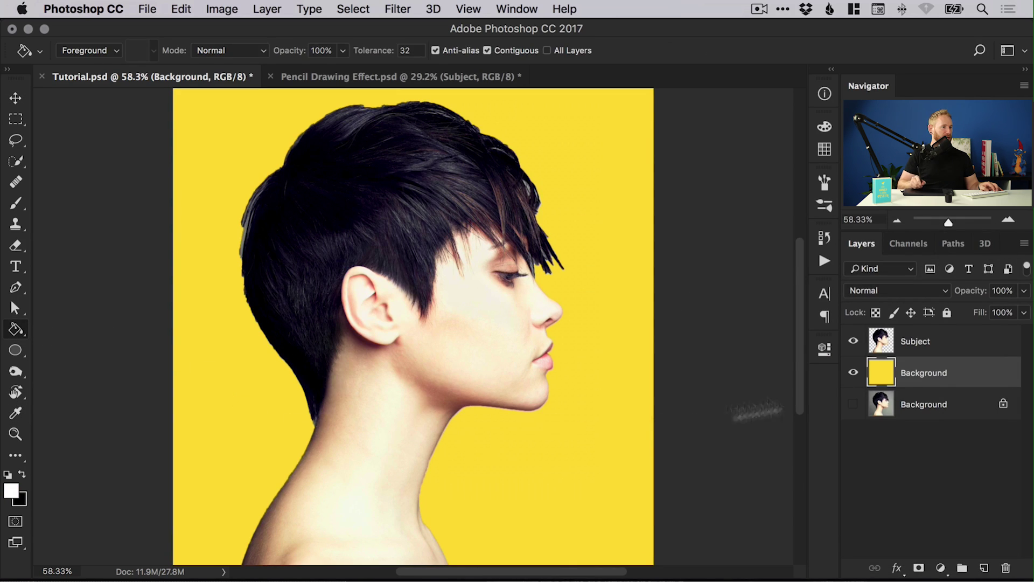
click(602, 413)
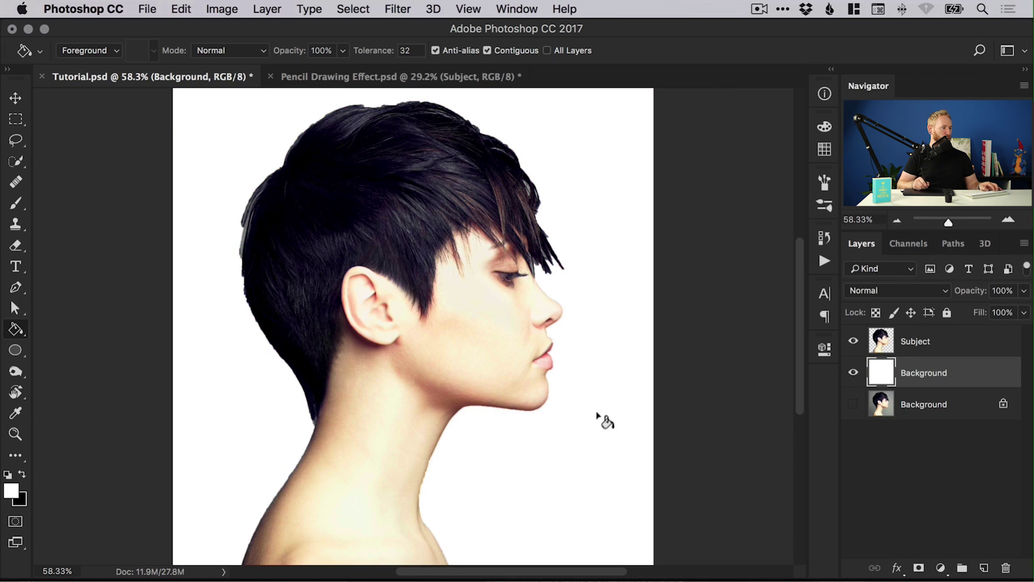
click(911, 313)
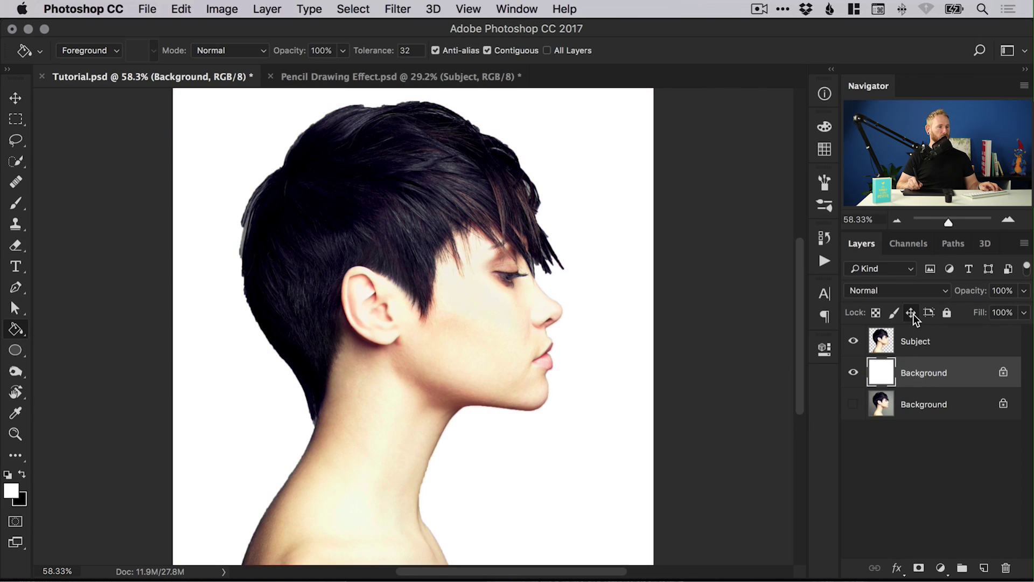
key(v)
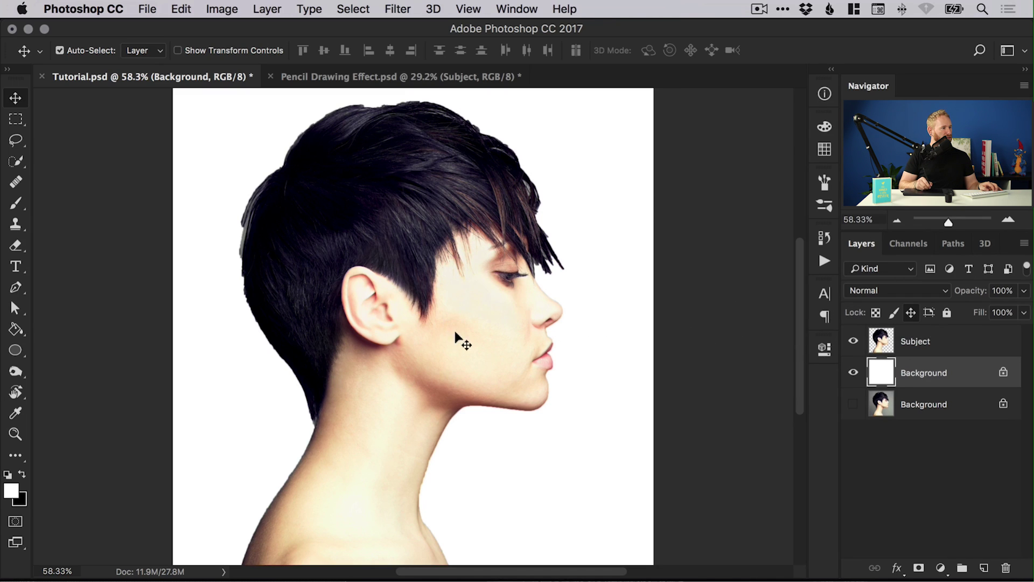
Step: Duplicate the Subject layer, keeping the default name Subject copy
drag(457, 339, 526, 301)
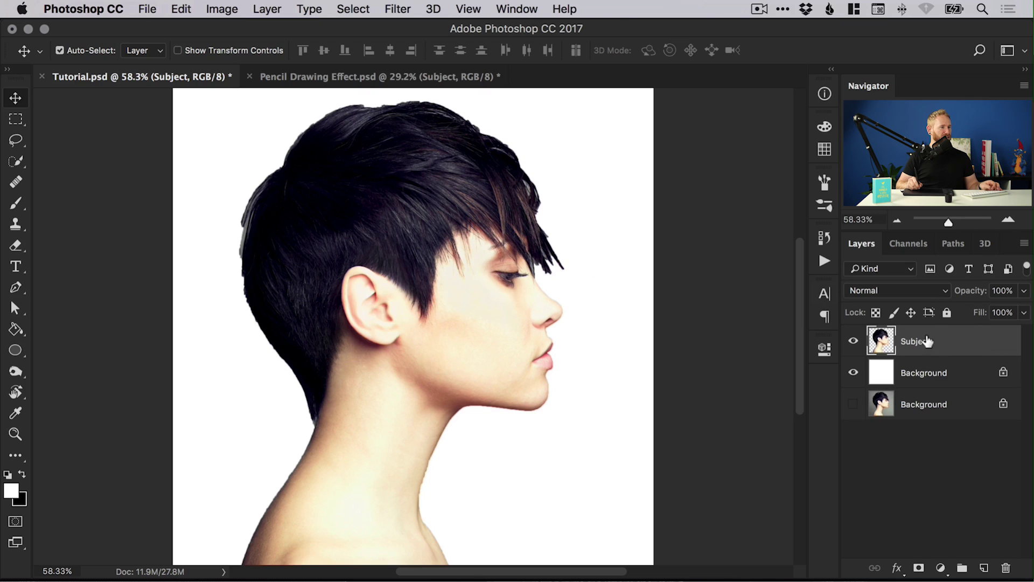
right_click(929, 340)
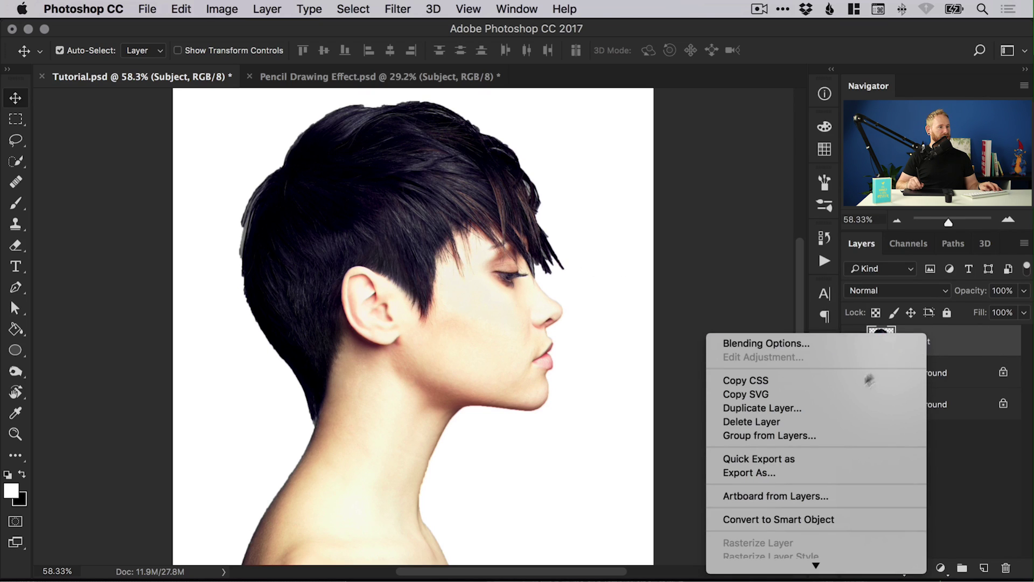
click(855, 405)
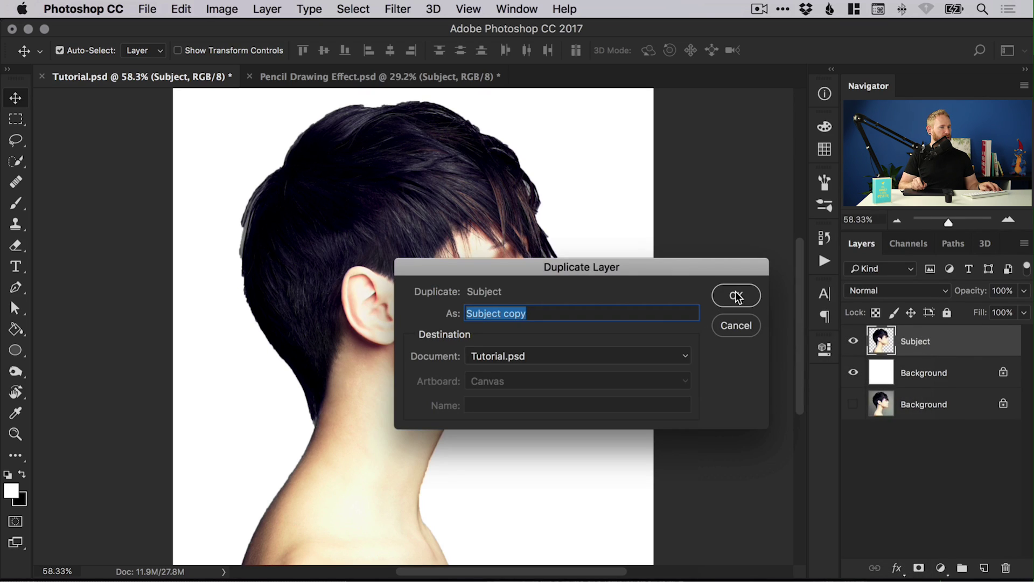
click(737, 298)
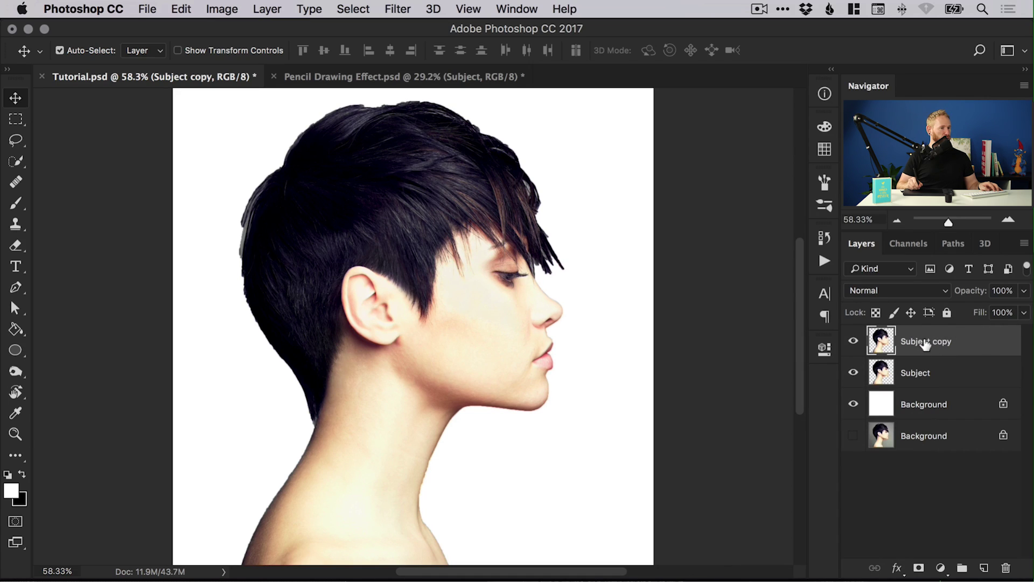
Step: Invert Subject copy's colours and set its blend mode to Color Dodge
click(364, 12)
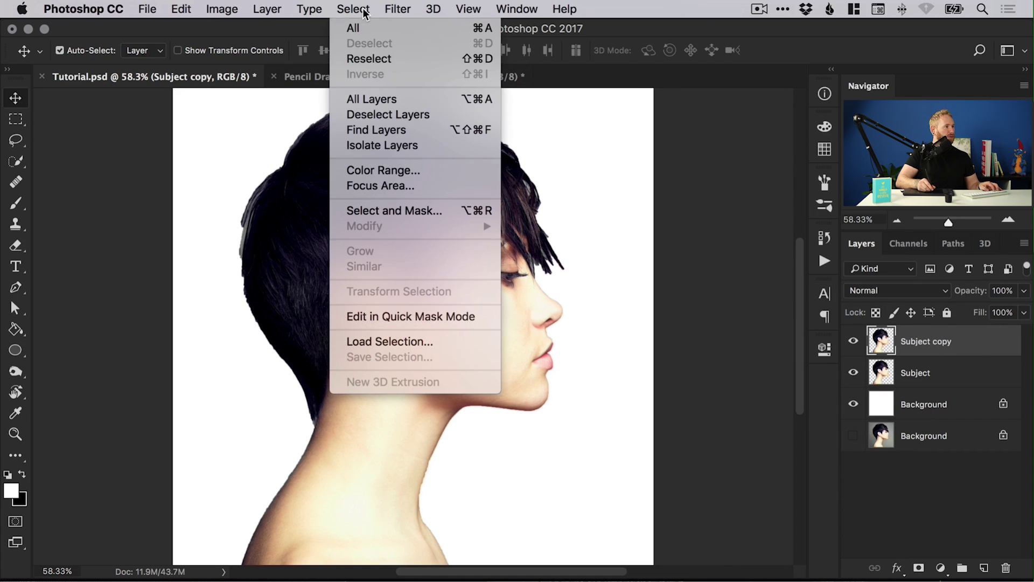
mouse_move(185, 9)
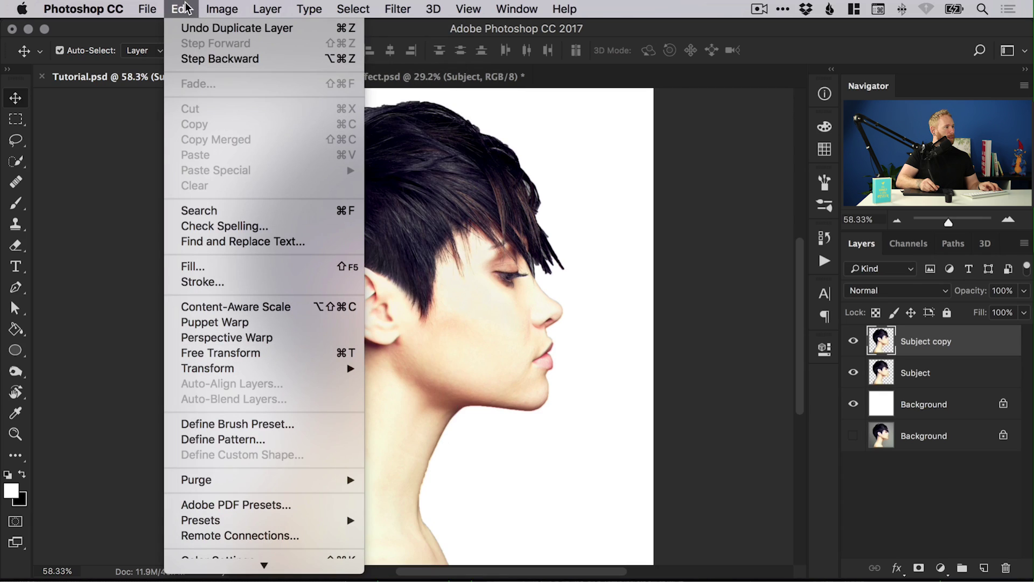
mouse_move(218, 10)
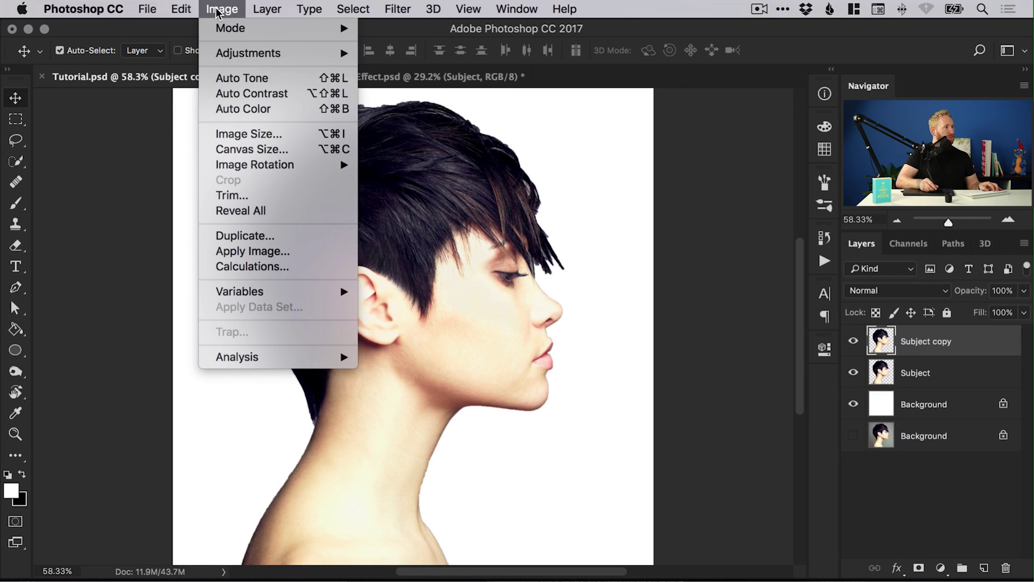
mouse_move(219, 52)
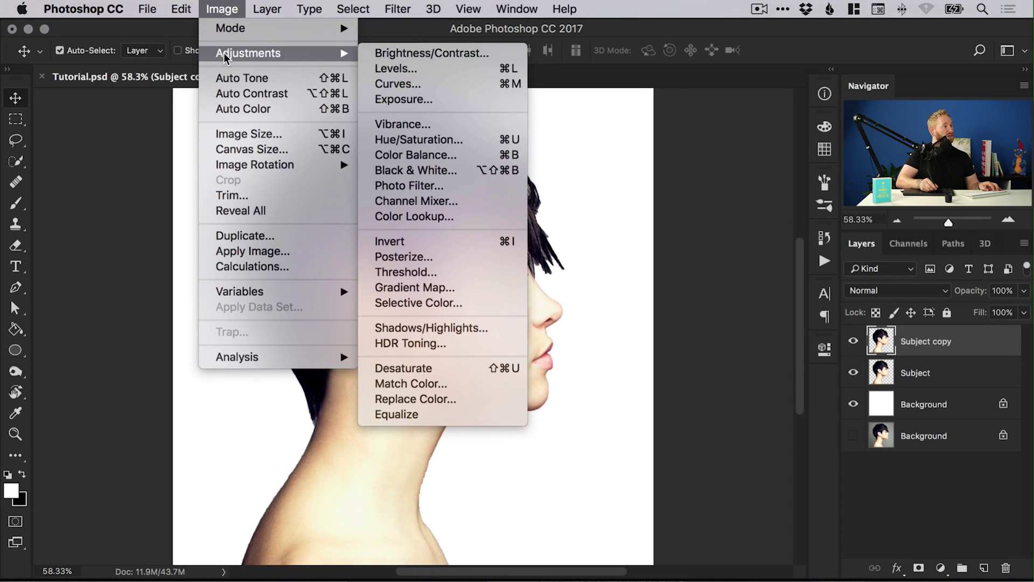
click(445, 242)
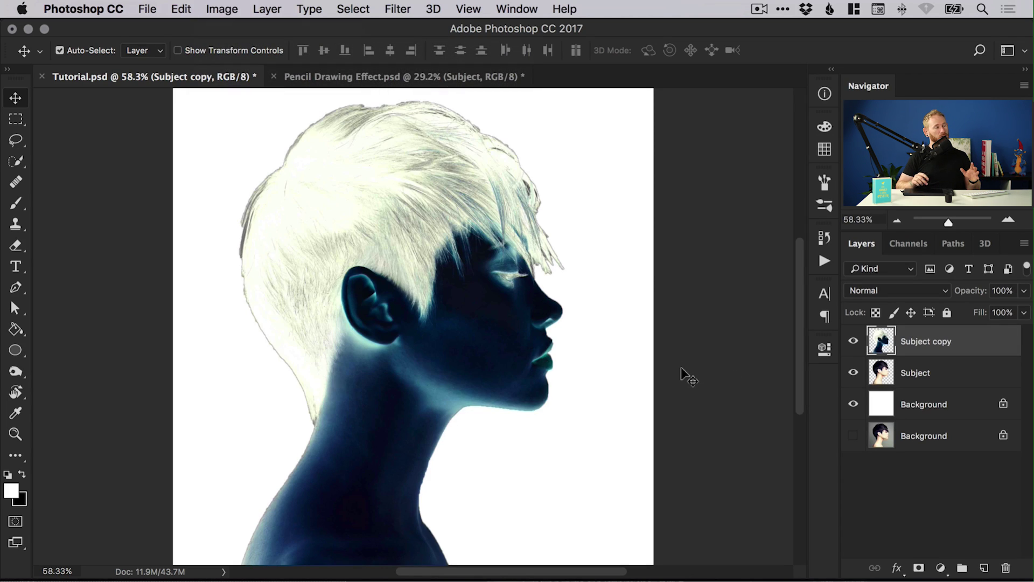
click(894, 292)
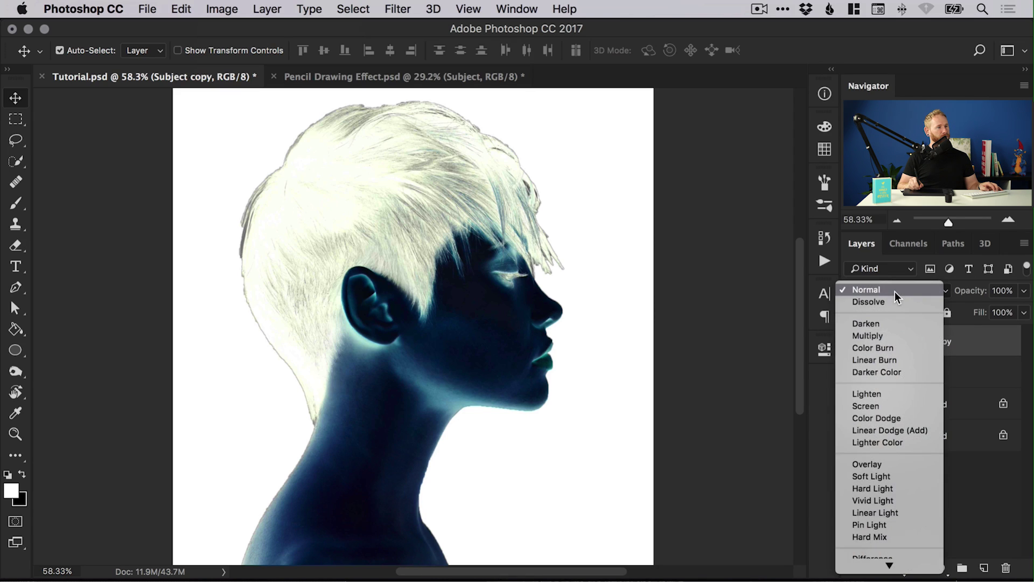
click(887, 419)
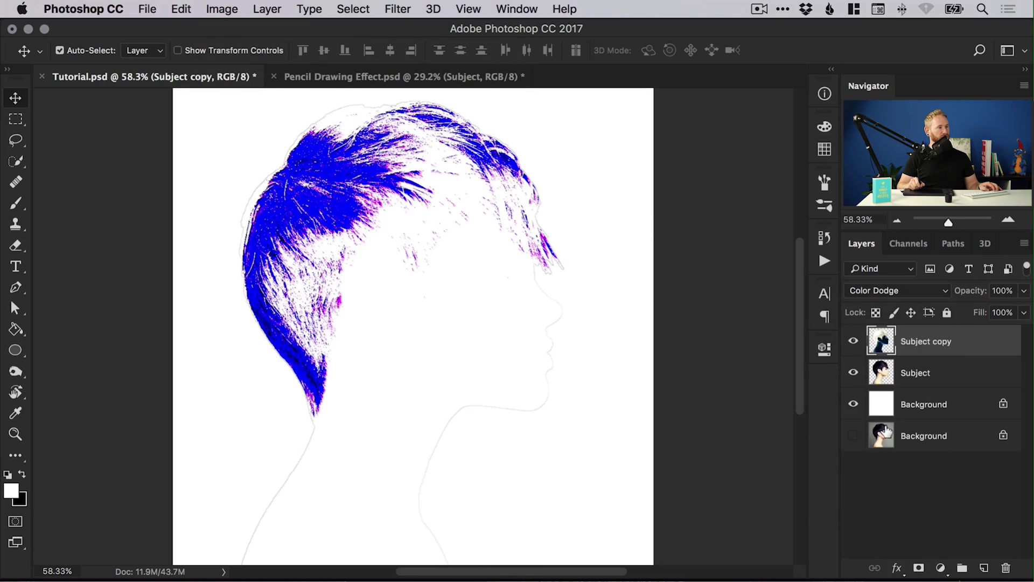
Step: Add a Hue/Saturation adjustment layer on top with Saturation -100, turning the hair strands grey
click(941, 569)
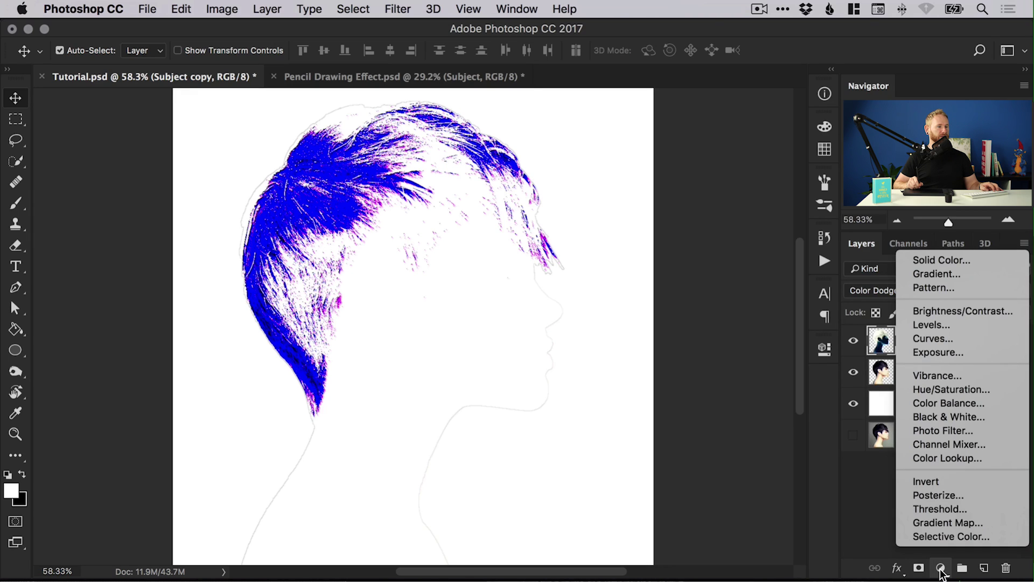
click(946, 392)
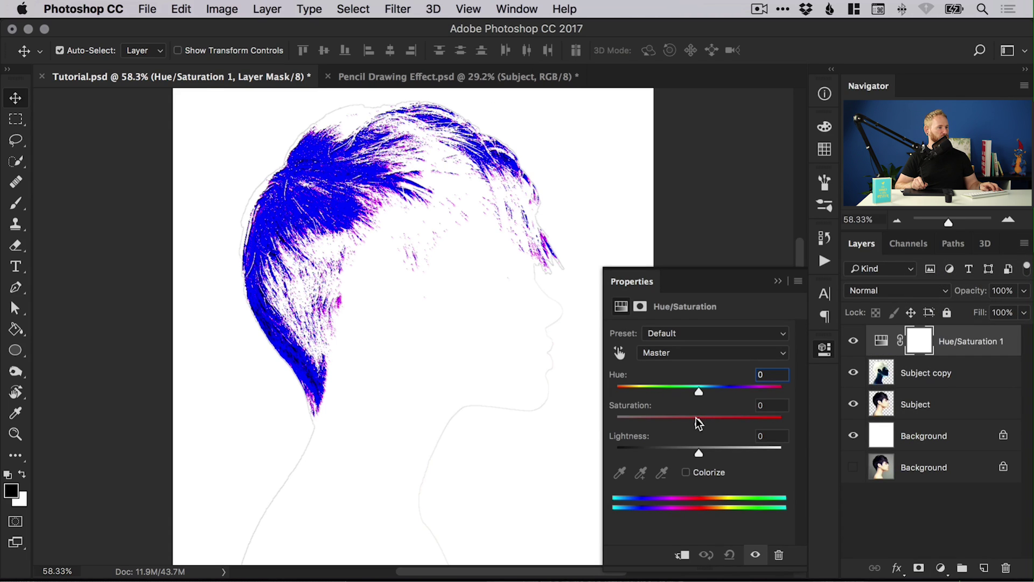
drag(696, 420, 616, 420)
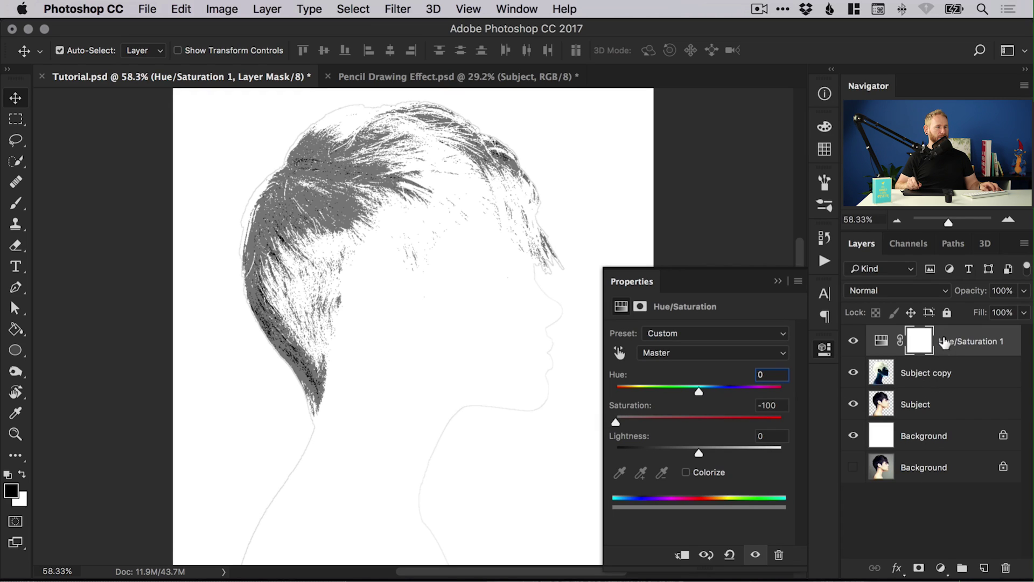
click(824, 350)
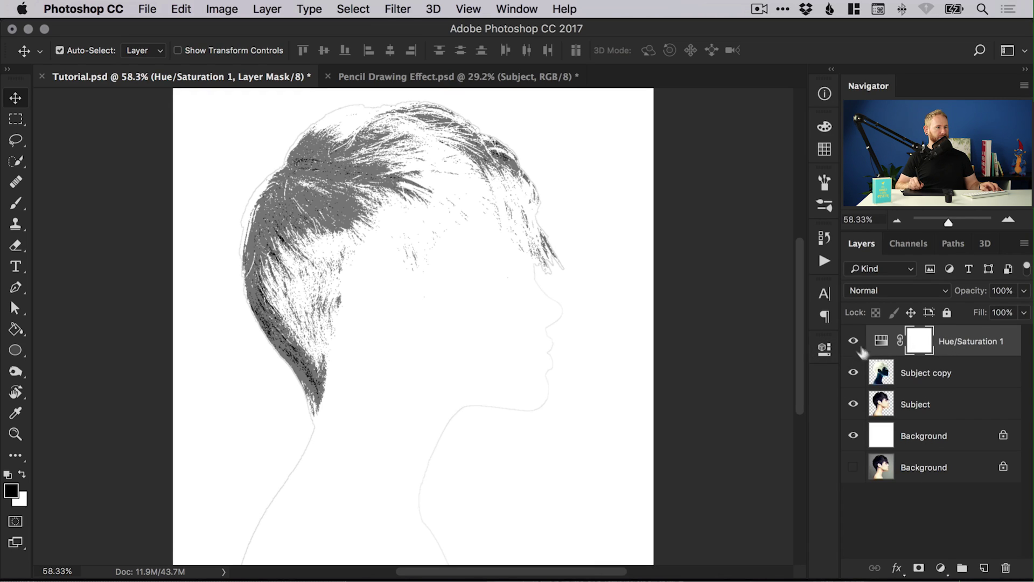
click(853, 341)
click(853, 343)
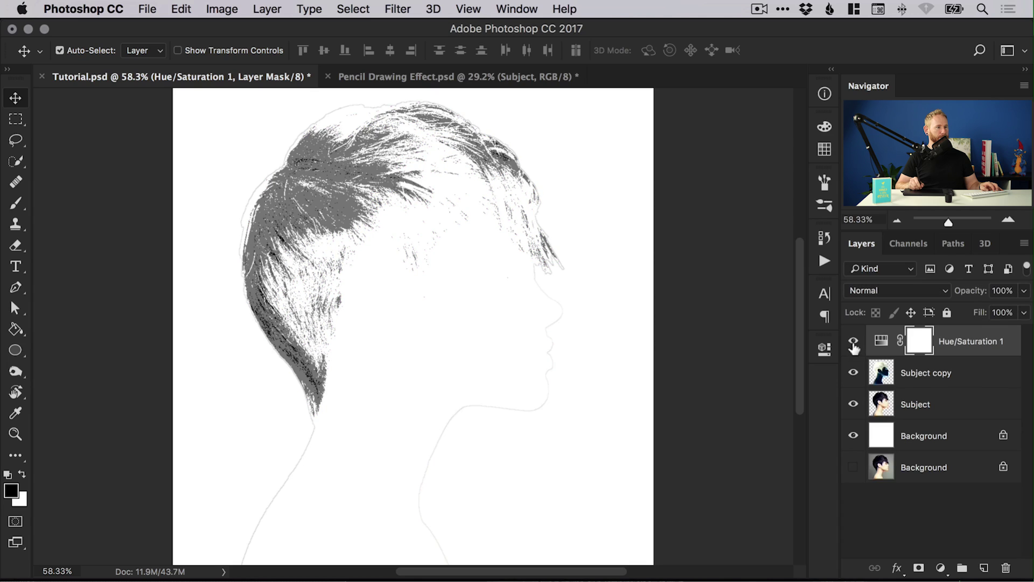
click(927, 376)
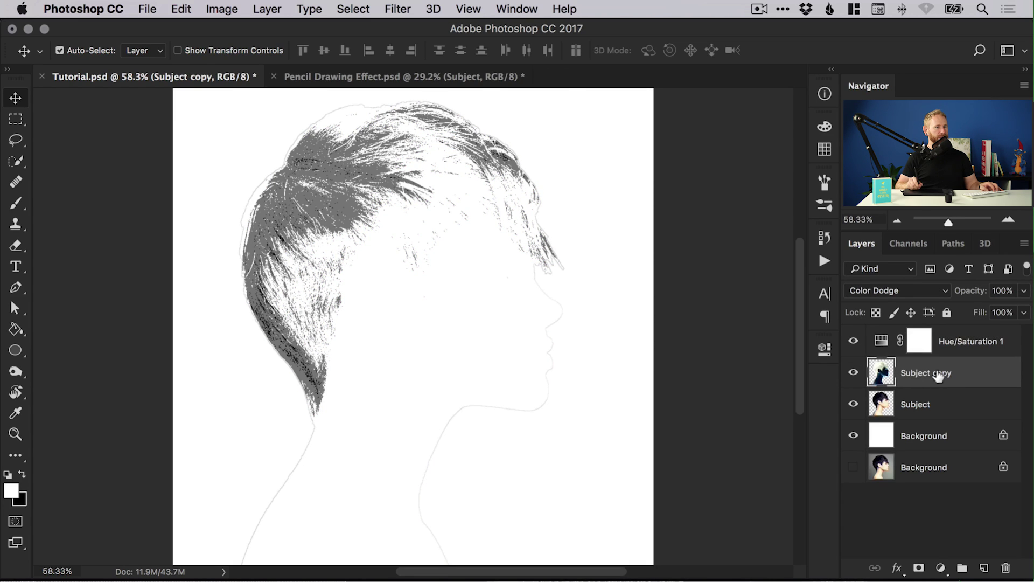
Step: Apply a Gaussian Blur of about 5.8 pixels to Subject copy
click(854, 343)
click(855, 342)
click(397, 10)
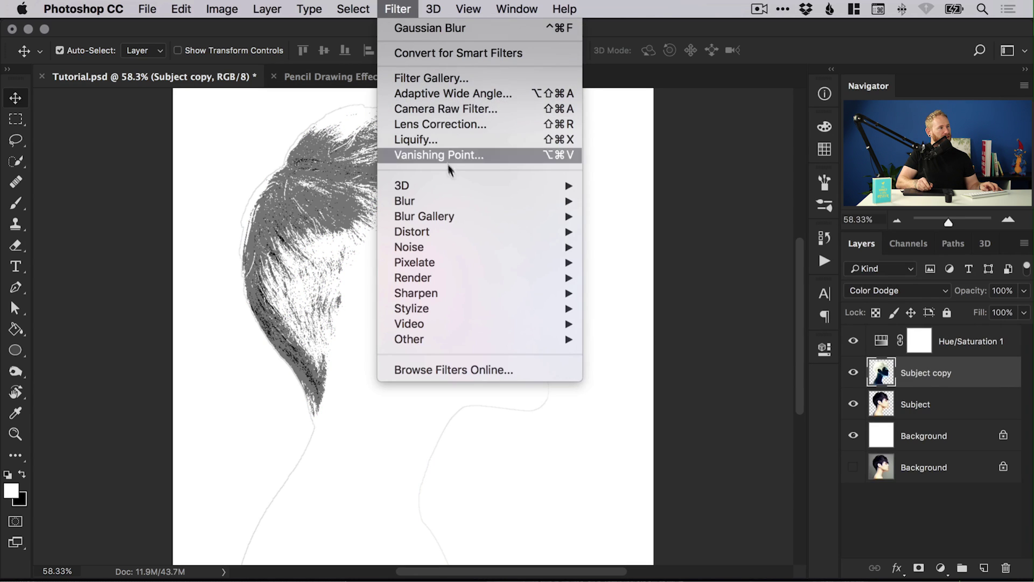
mouse_move(452, 200)
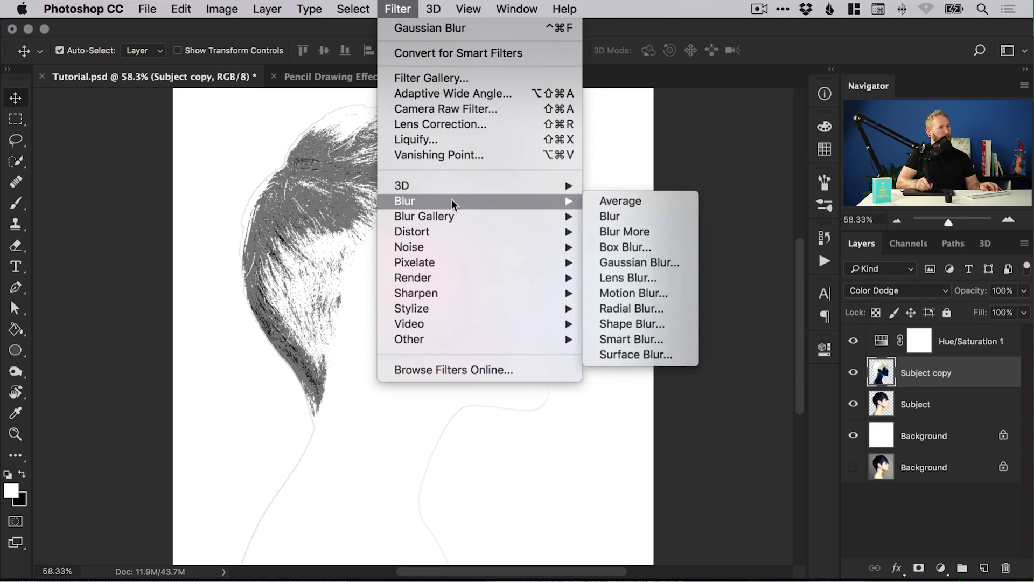
click(642, 262)
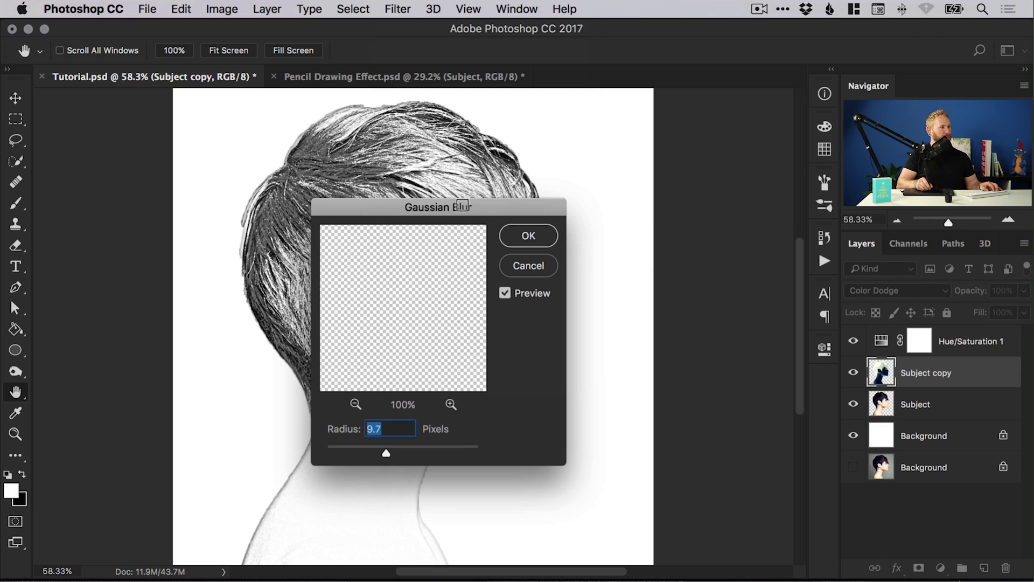
mouse_move(462, 205)
mouse_down()
mouse_move(493, 209)
mouse_move(216, 97)
mouse_move(163, 44)
mouse_move(166, 80)
mouse_up()
mouse_move(92, 323)
mouse_down()
mouse_move(39, 322)
mouse_move(146, 325)
mouse_move(78, 326)
mouse_up()
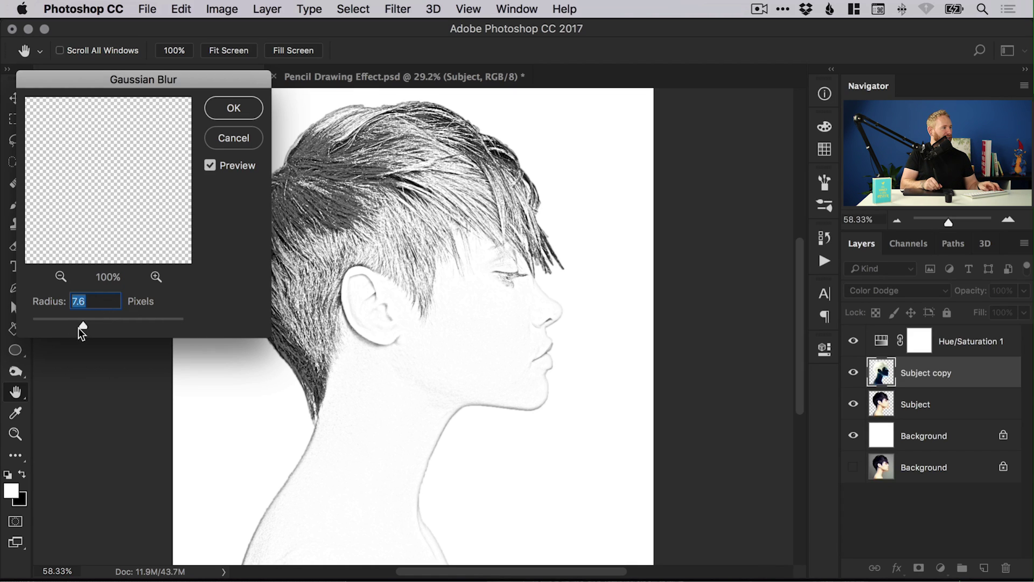
mouse_move(72, 324)
mouse_down()
mouse_move(58, 326)
mouse_move(80, 321)
mouse_move(69, 322)
mouse_up()
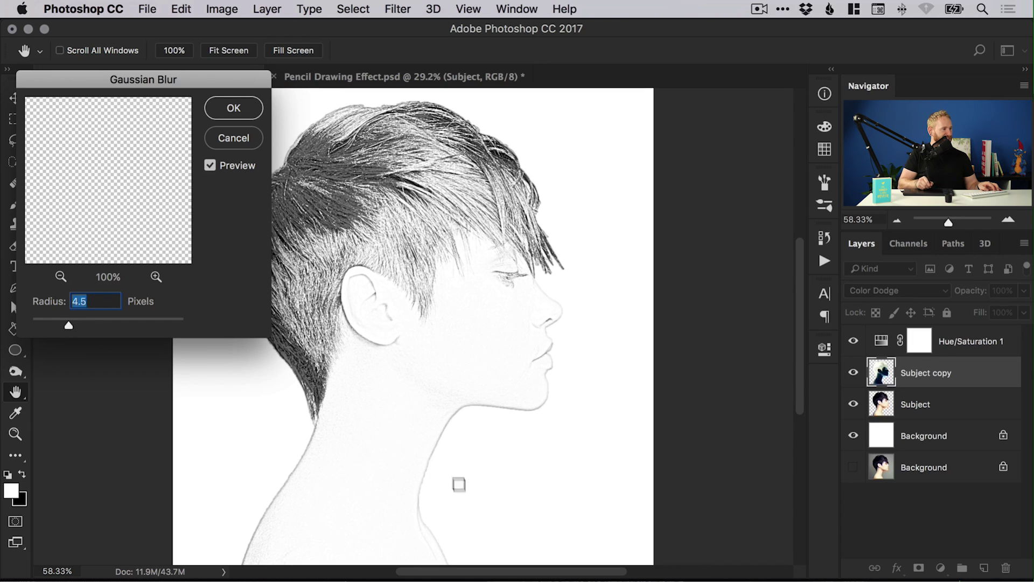
click(135, 325)
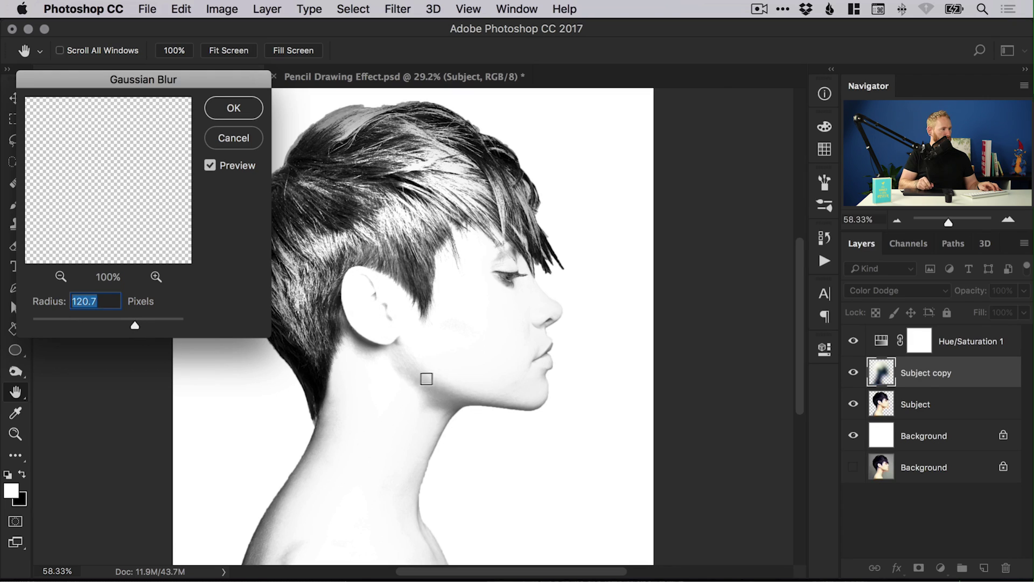
click(74, 325)
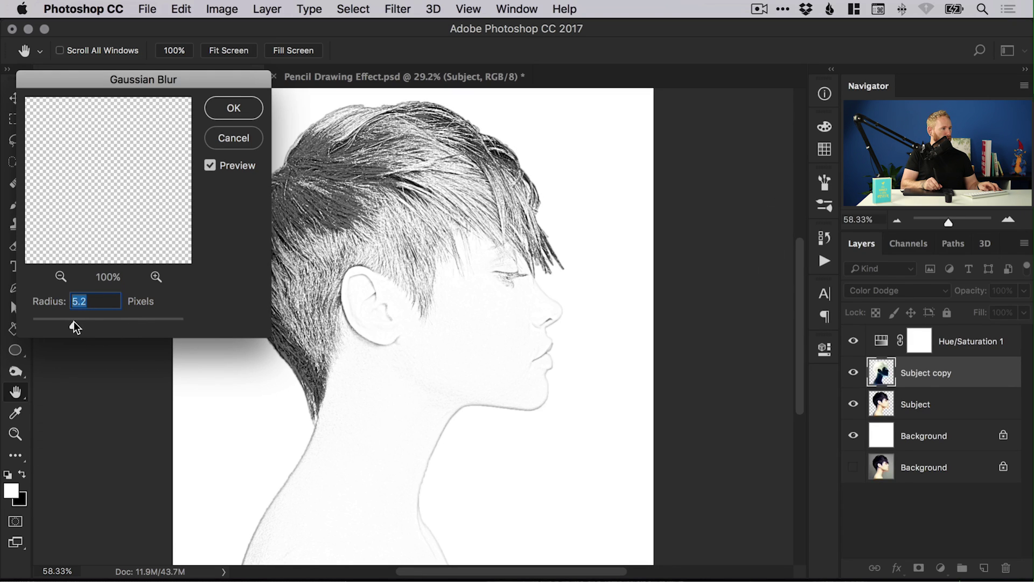
click(233, 110)
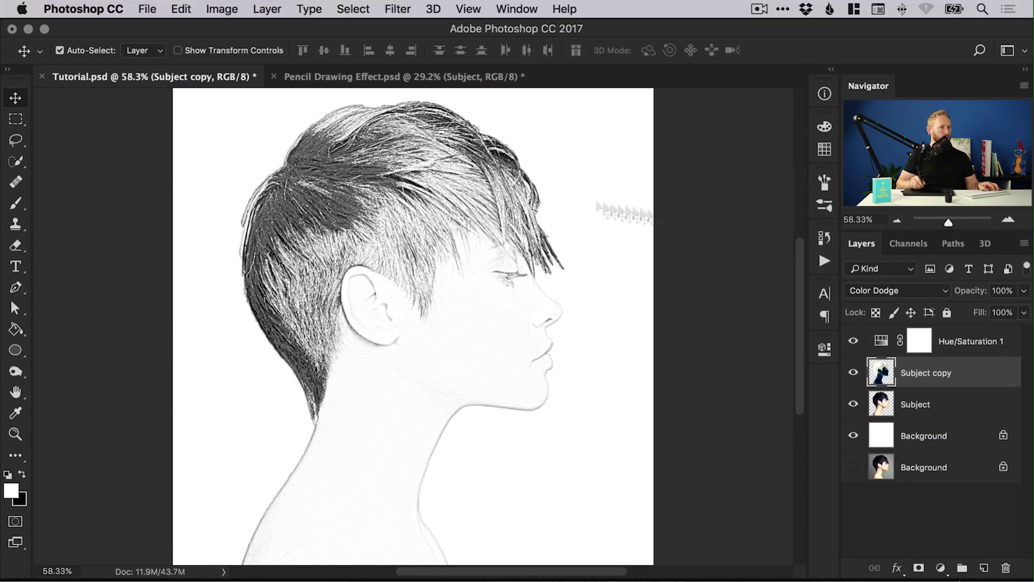
Step: Add a Levels adjustment above Hue/Saturation 1 with input levels 52, 1.37 and 255
click(959, 337)
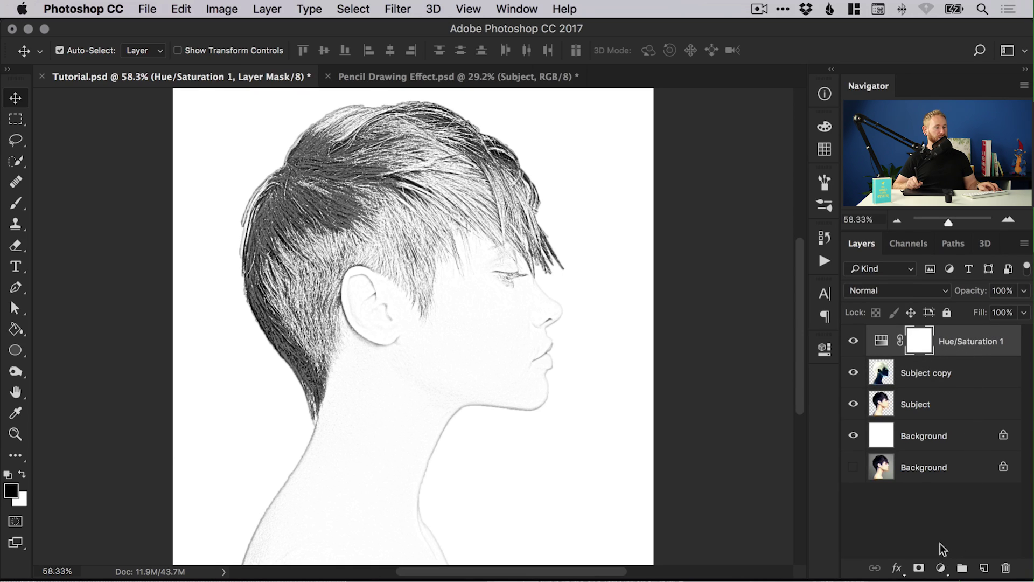
click(940, 570)
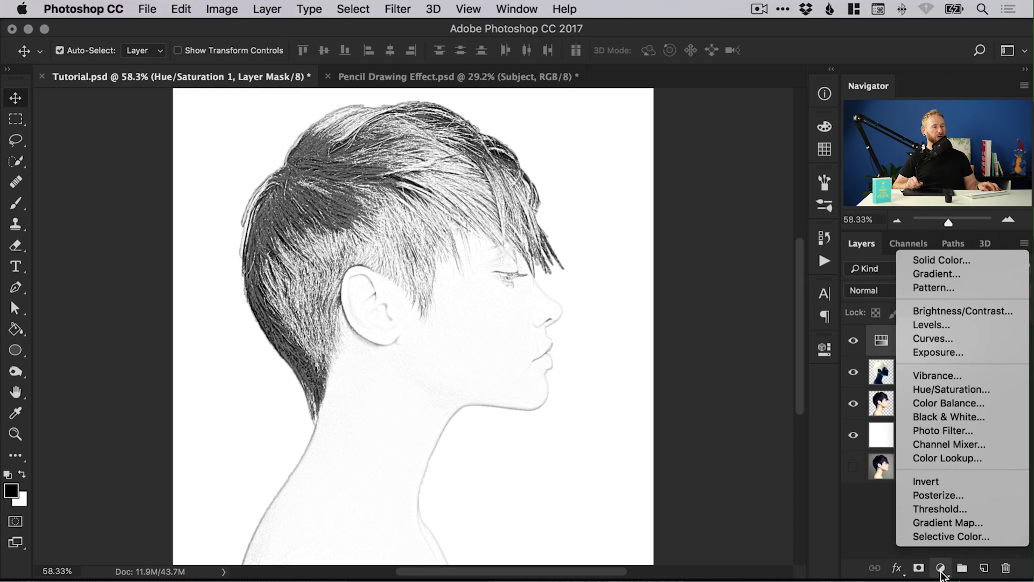
click(936, 325)
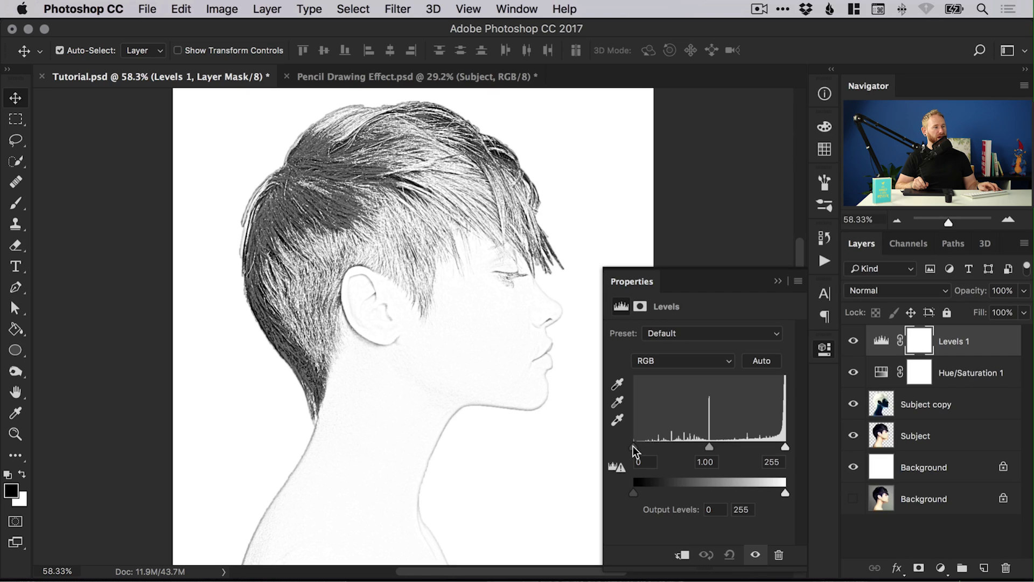
drag(633, 448, 677, 446)
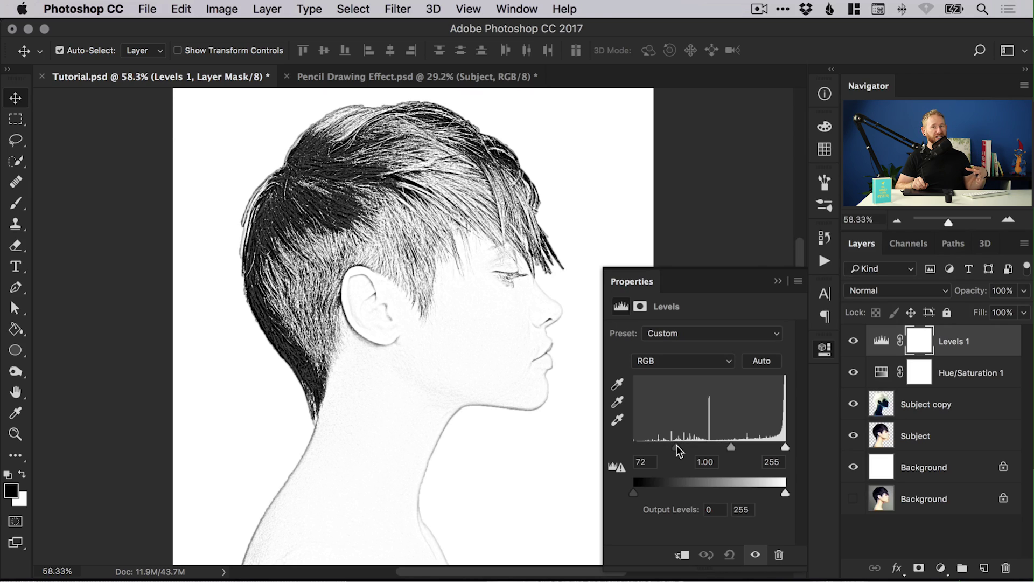
drag(675, 445, 677, 448)
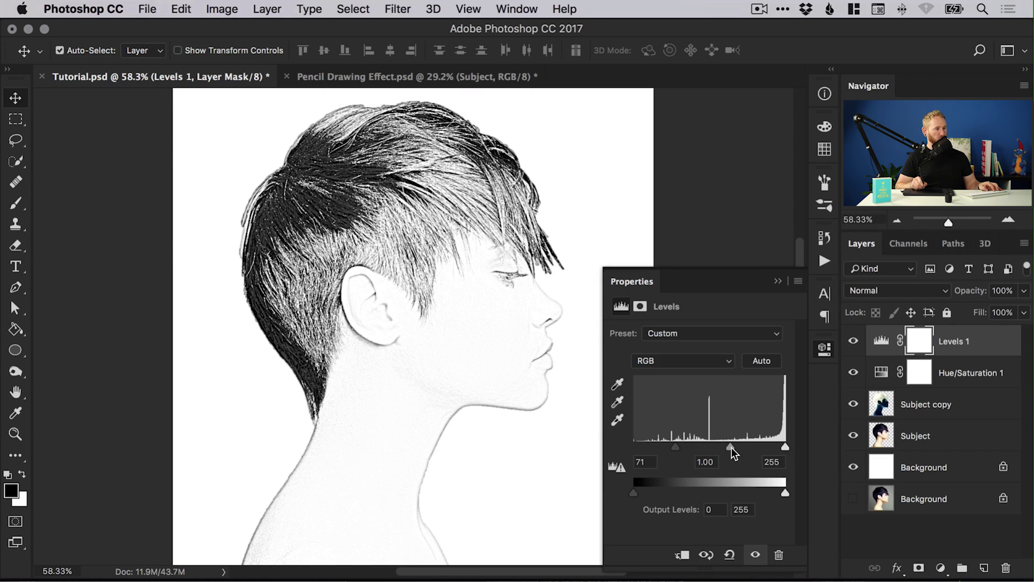
mouse_move(732, 448)
mouse_down()
mouse_move(748, 444)
mouse_move(719, 444)
mouse_up()
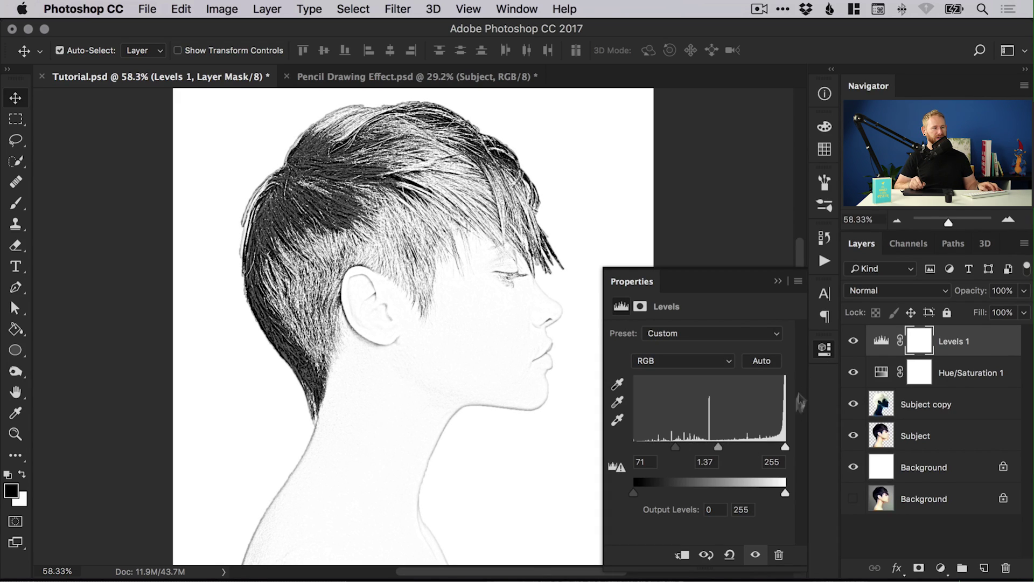
mouse_move(786, 446)
mouse_down()
mouse_move(757, 442)
mouse_move(794, 447)
mouse_up()
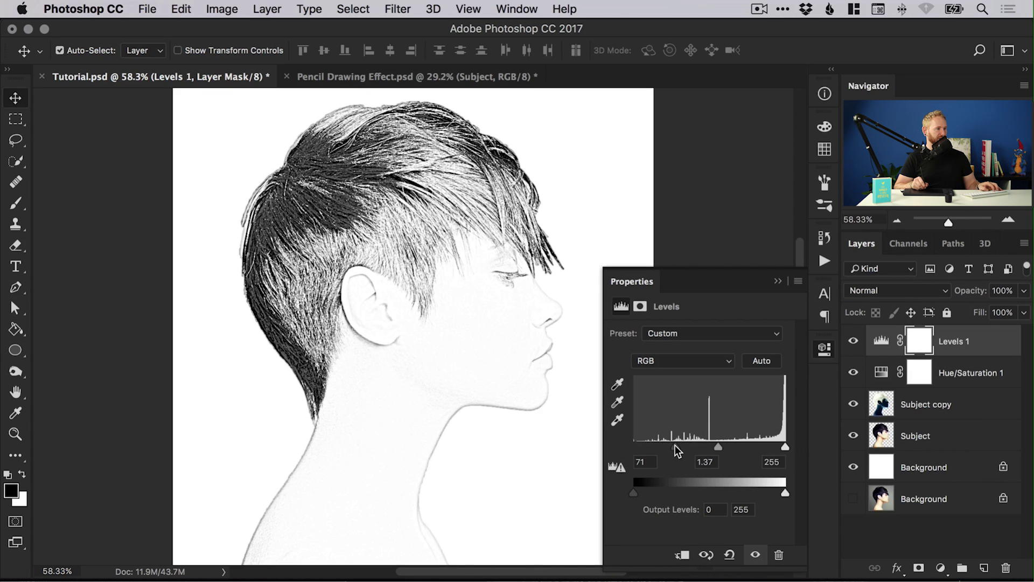
mouse_move(674, 445)
mouse_down()
mouse_move(696, 441)
mouse_move(651, 442)
mouse_move(739, 441)
mouse_move(639, 441)
mouse_move(667, 445)
mouse_up()
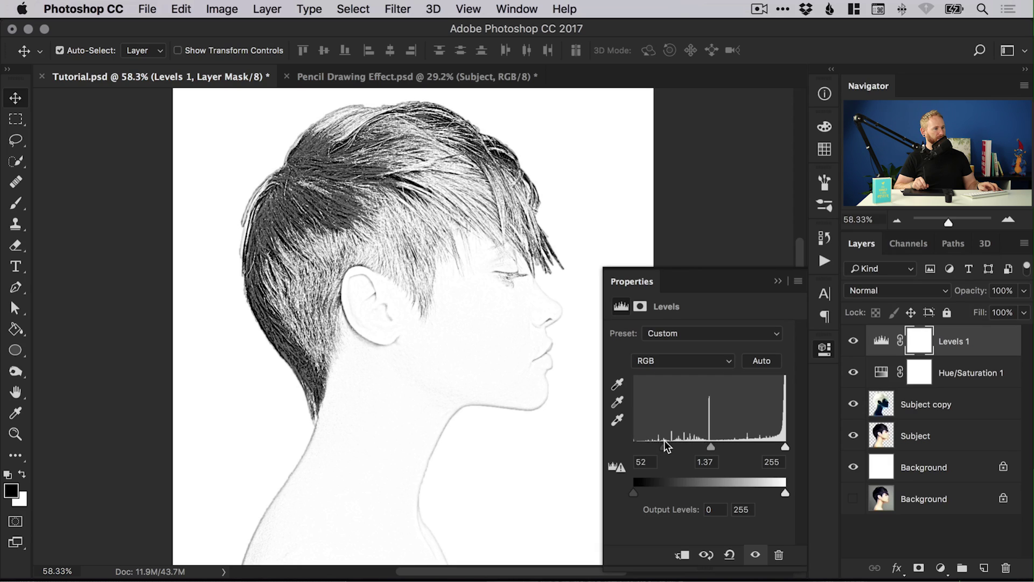
click(825, 349)
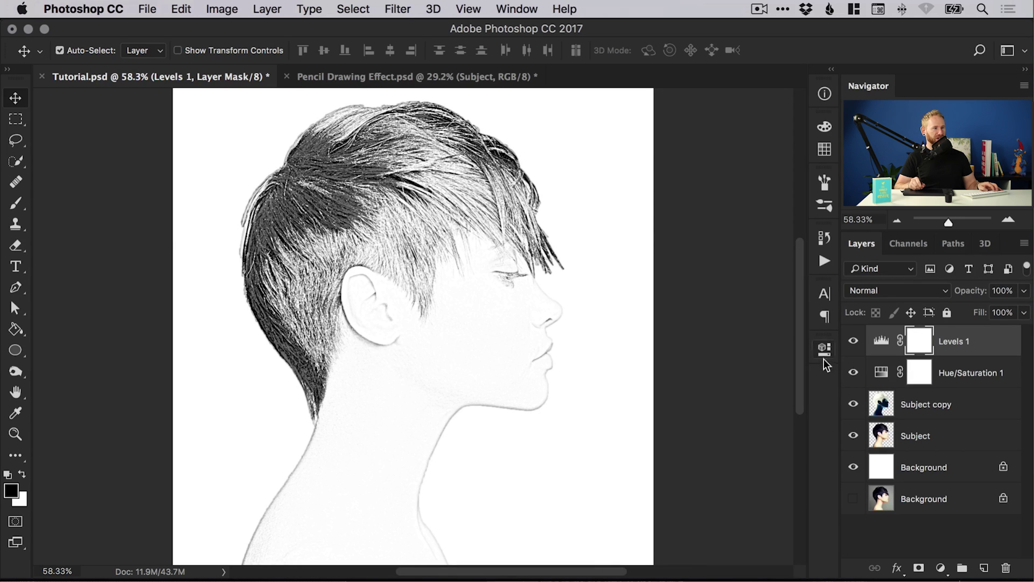
shift+click(940, 408)
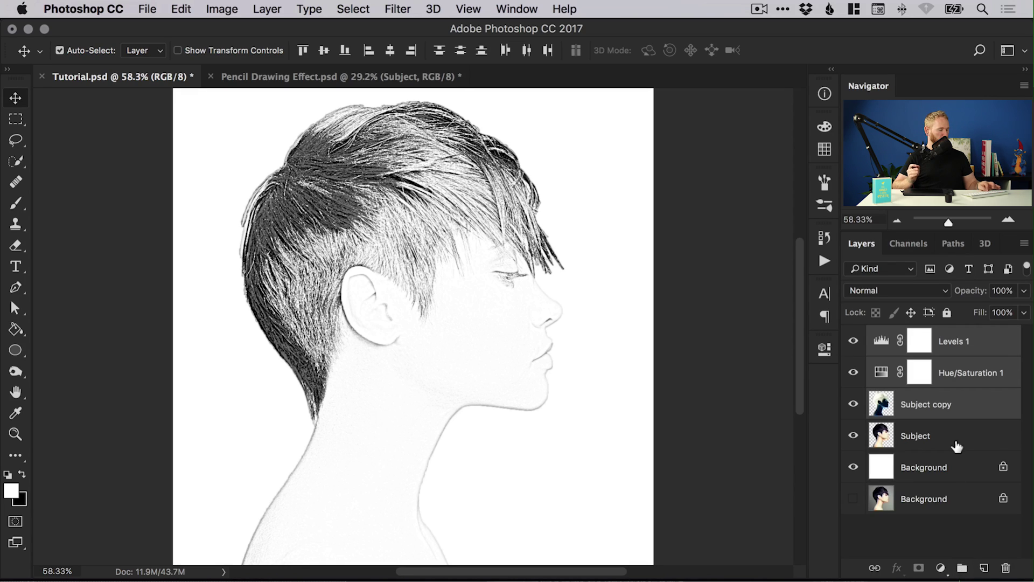
Step: Group the three selected effect layers and rename the group 'Pencil Effect'
key(super+g)
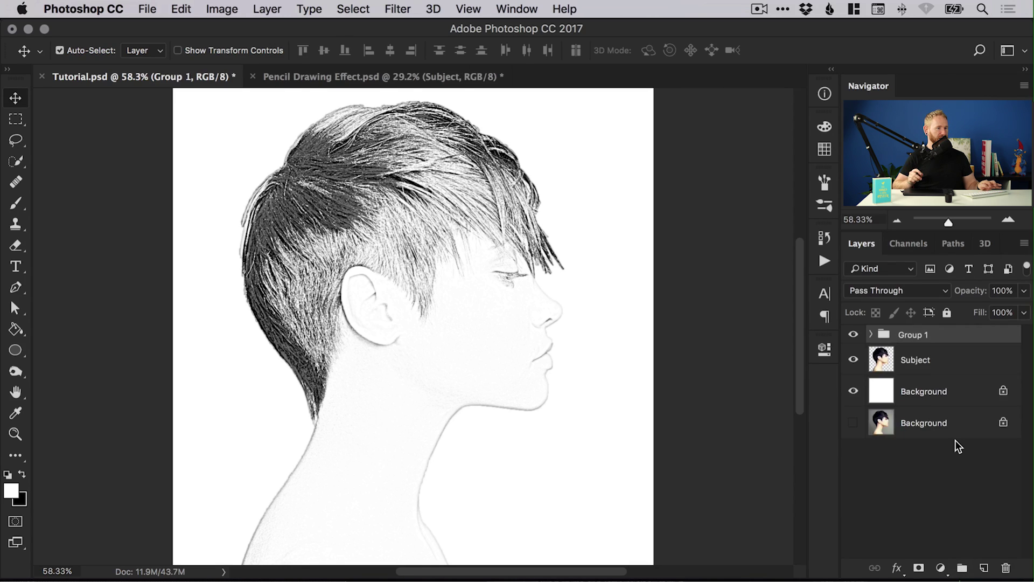
double_click(912, 334)
text(Penci)
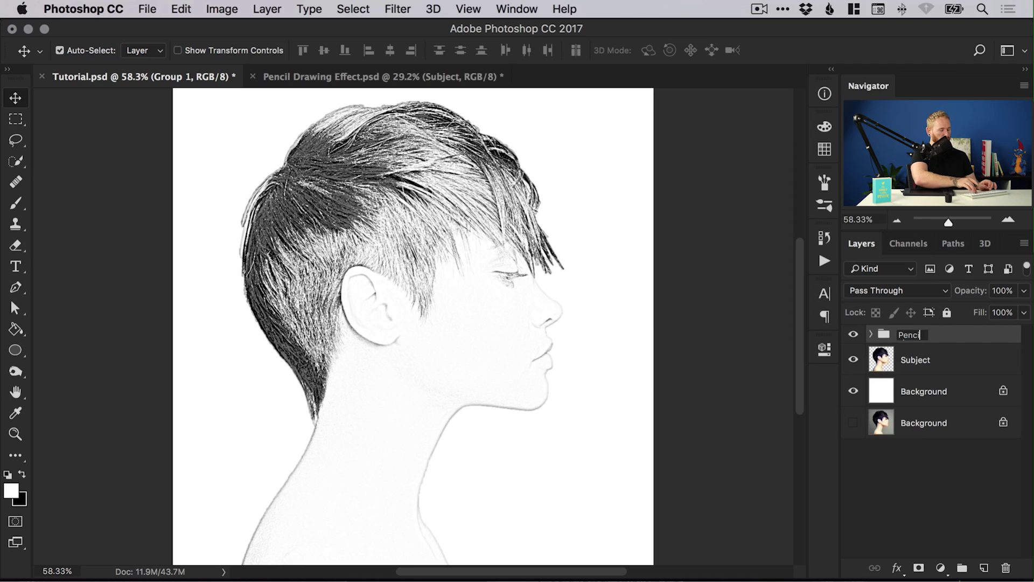
text(l Effect)
key(Return)
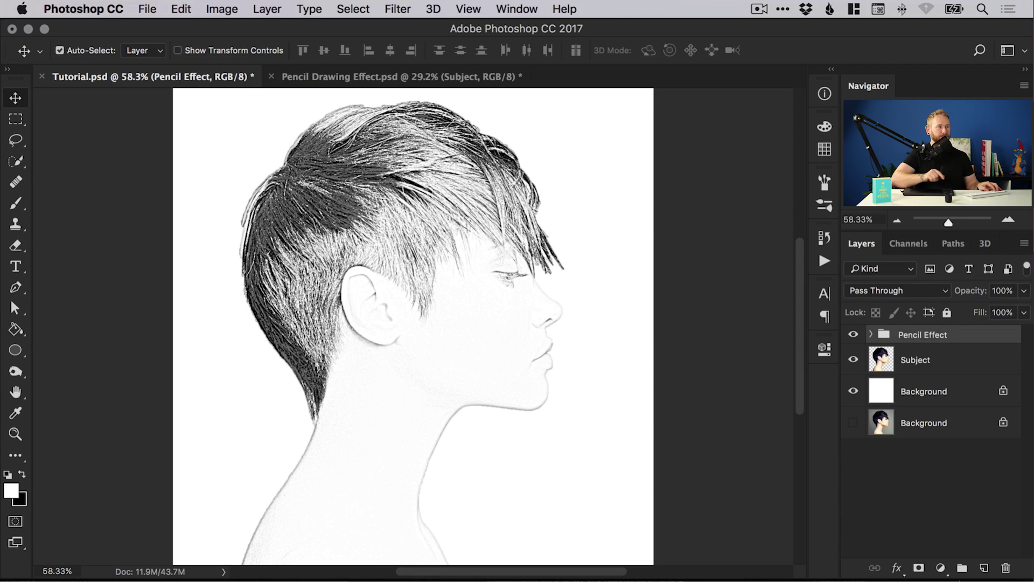
Step: Toggle the Pencil Effect group's visibility off and on to compare with the colour photo
click(854, 336)
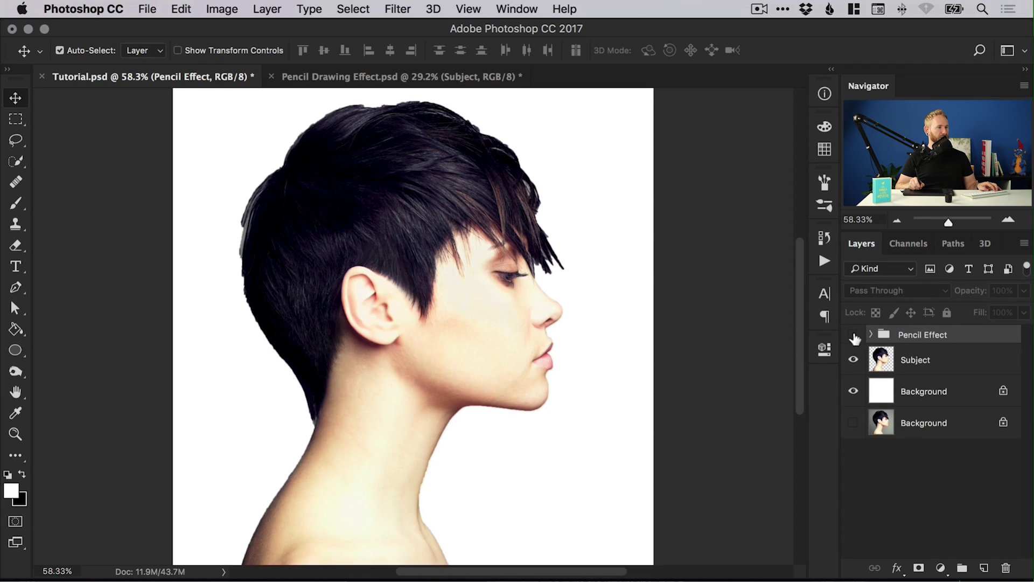
click(854, 335)
click(854, 335)
click(854, 336)
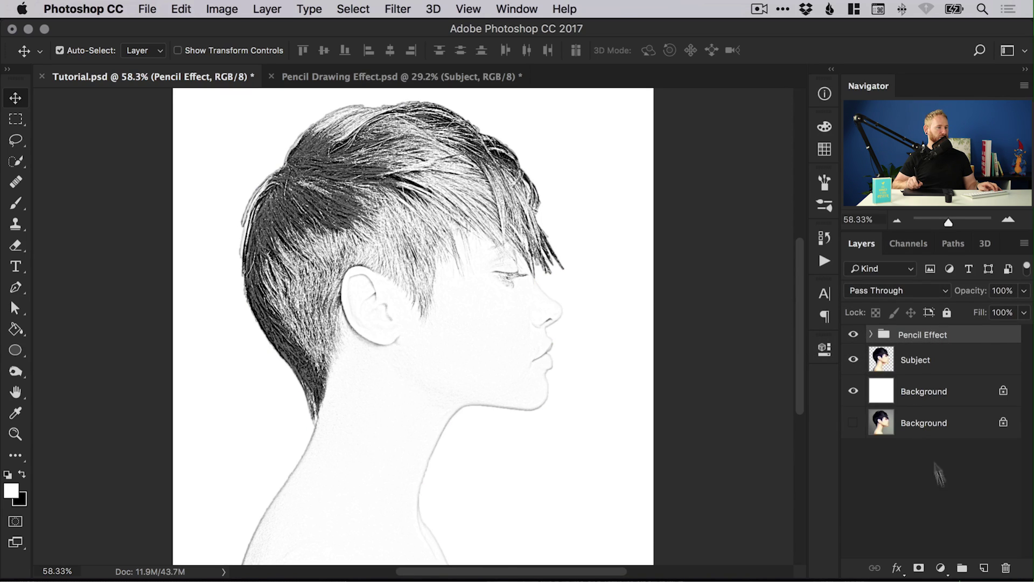
Step: Add a layer mask to Pencil Effect, pick a soft round 194 px brush, and set black foreground
click(920, 569)
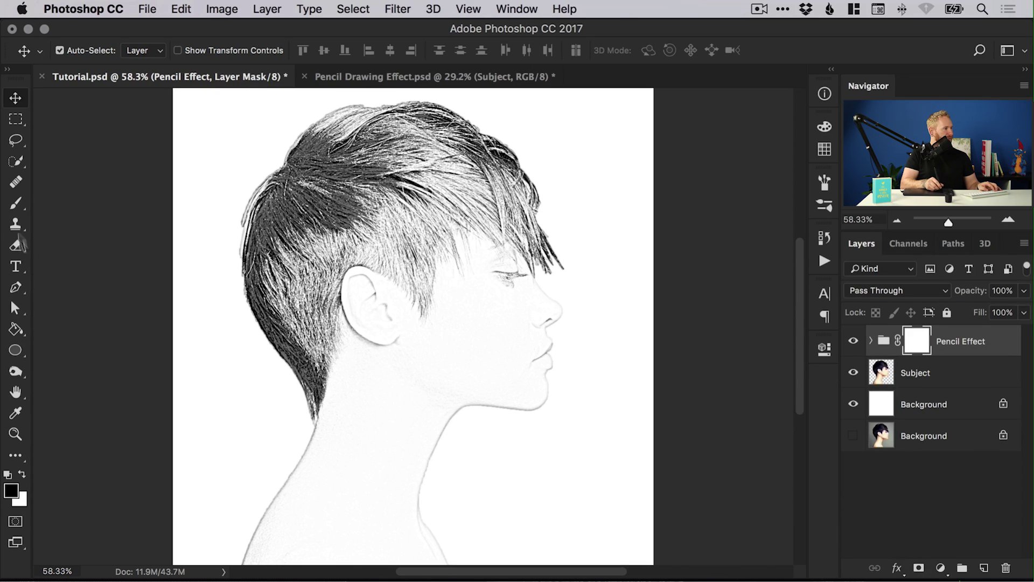
click(18, 205)
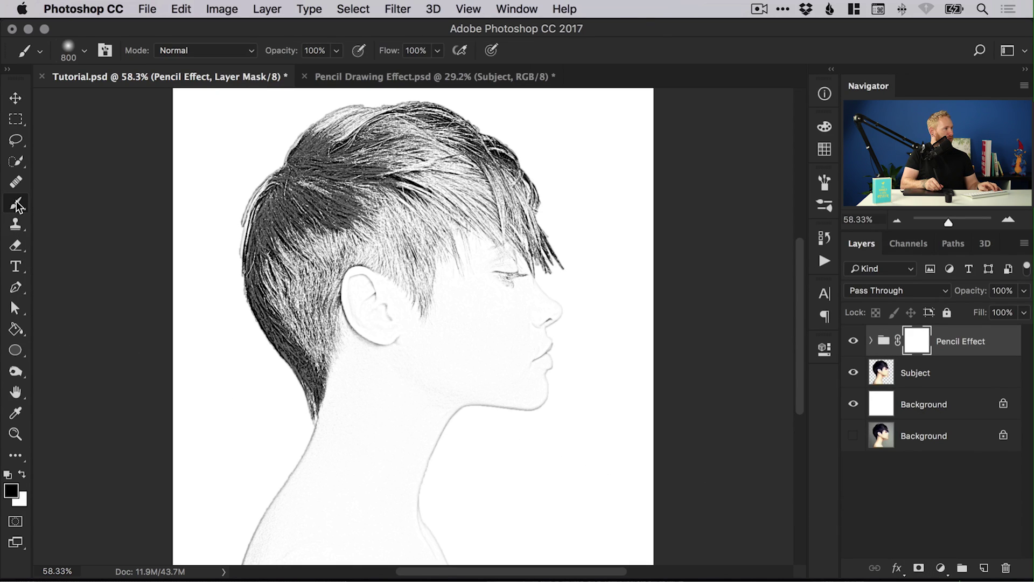
click(81, 50)
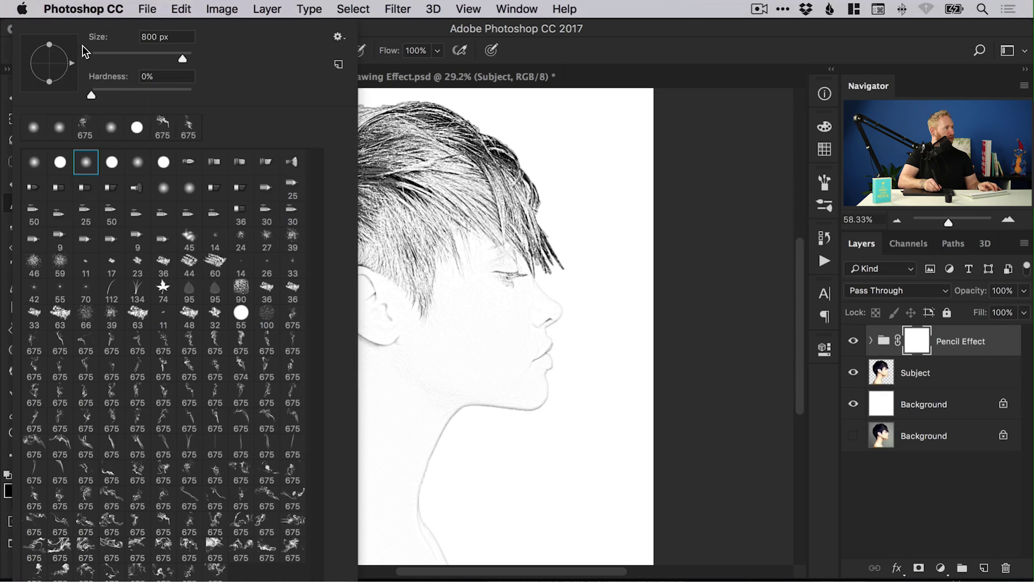
click(85, 162)
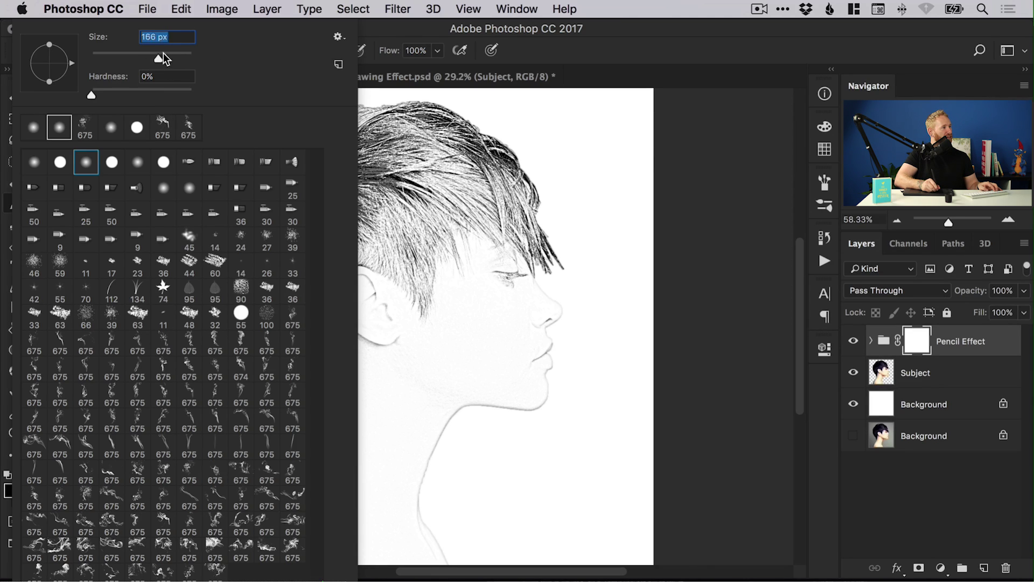
drag(163, 53, 165, 54)
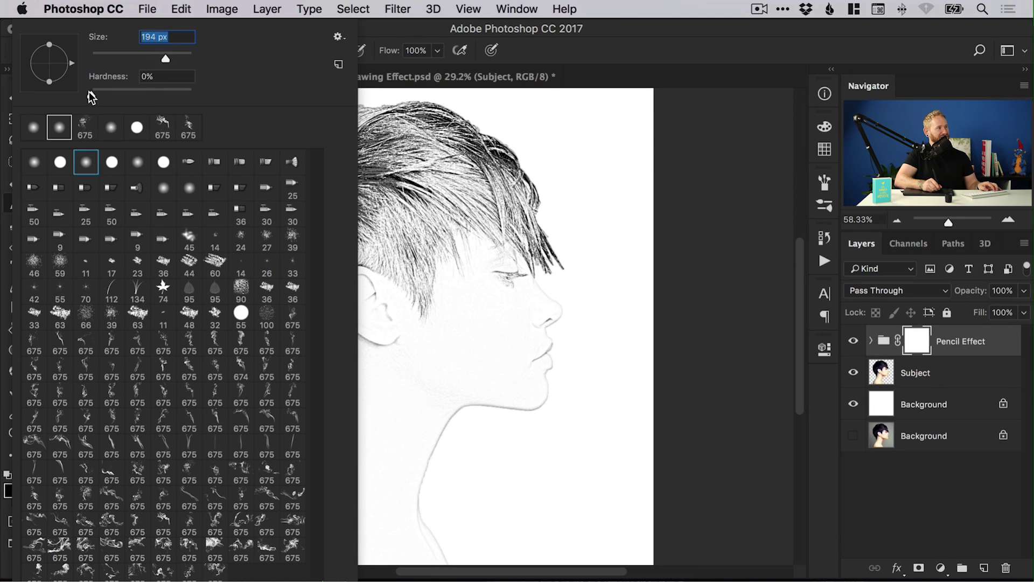
click(752, 264)
click(11, 491)
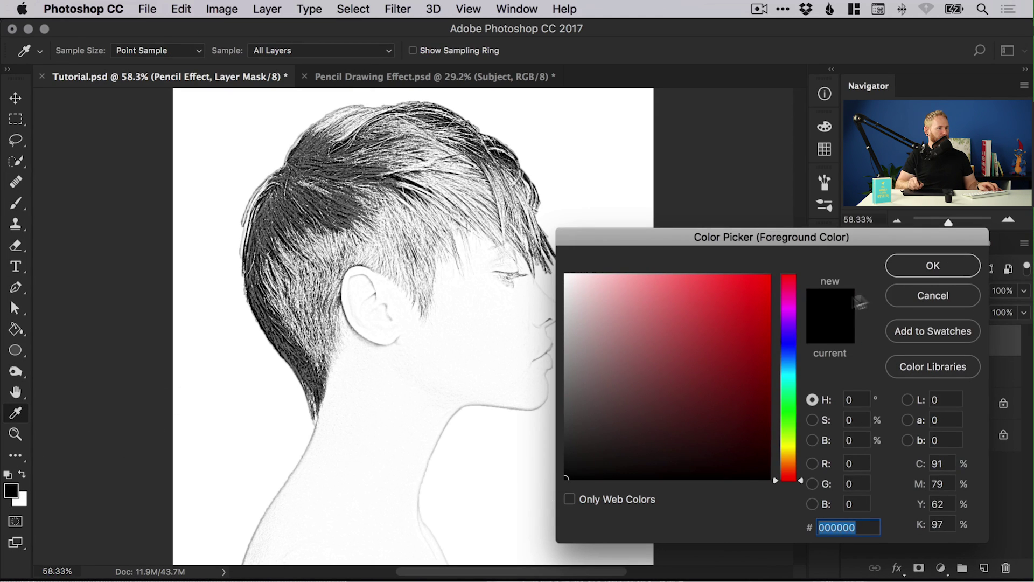
click(931, 270)
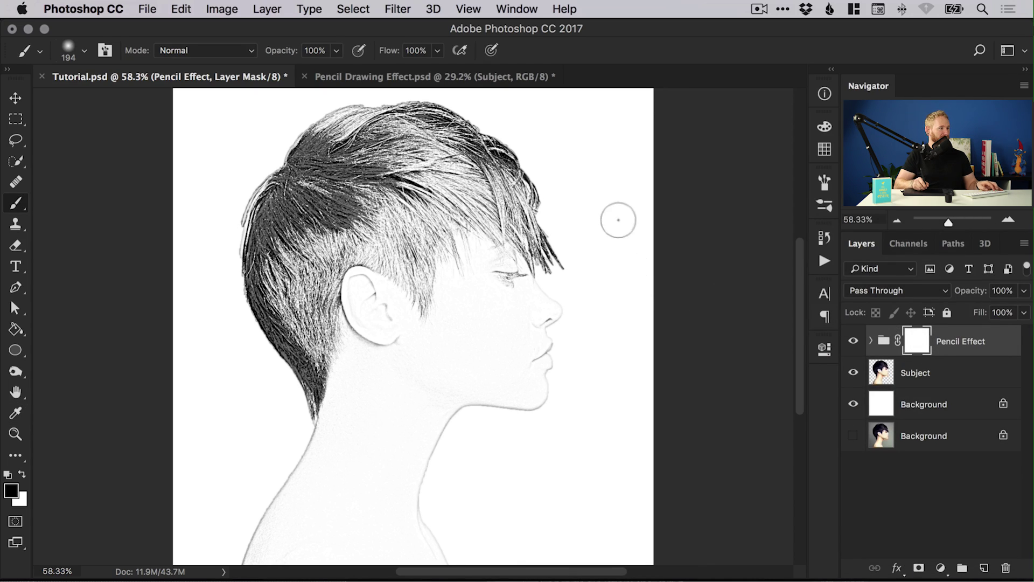
Step: Enlarge the brush to 800 px and paint black on the mask over the face, cheek and chin
key(bracketright)
key(bracketright)
key(bracketright)
key(bracketright)
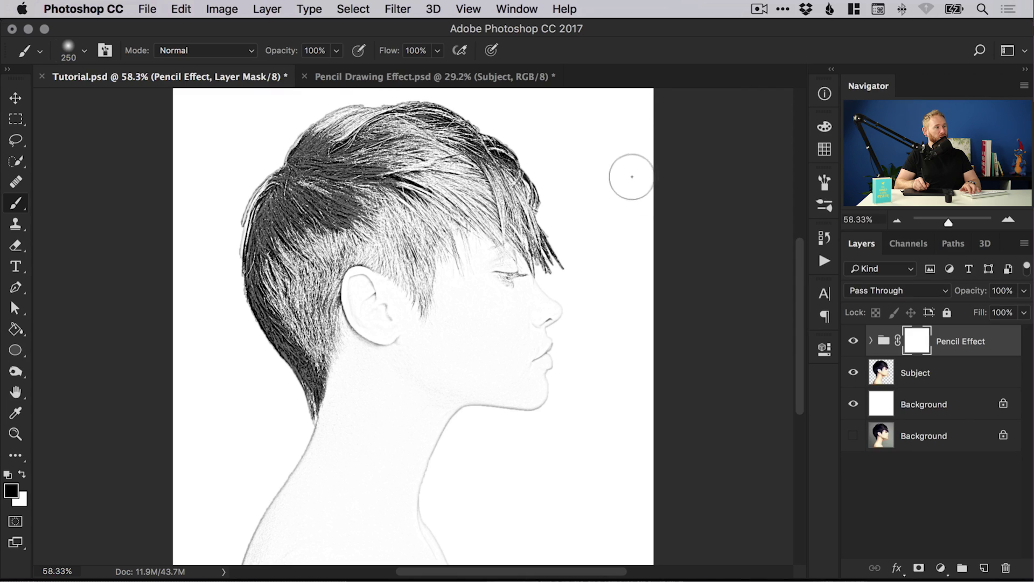
key(bracketright)
key(bracketright)
key(bracketright)
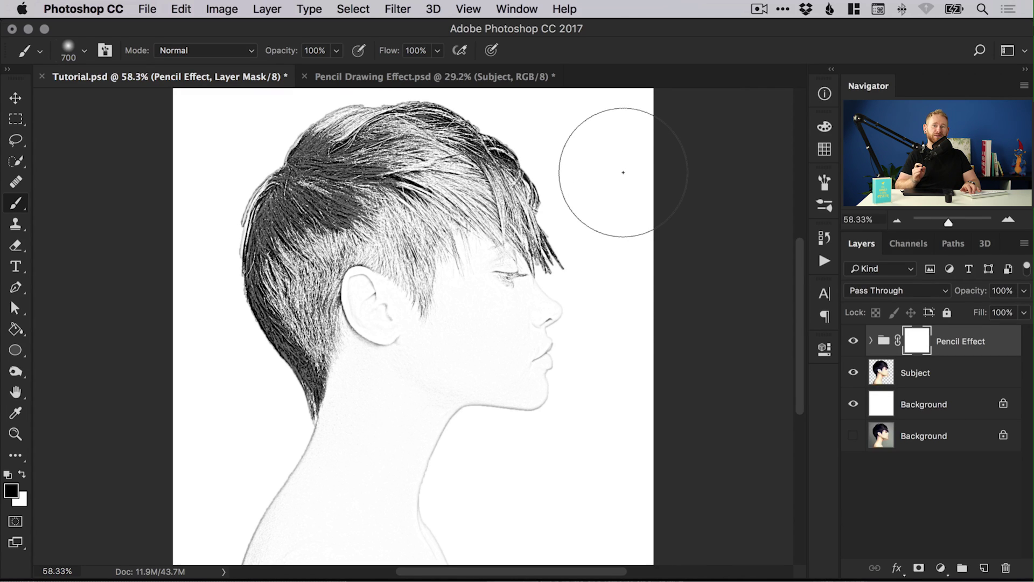
key(bracketright)
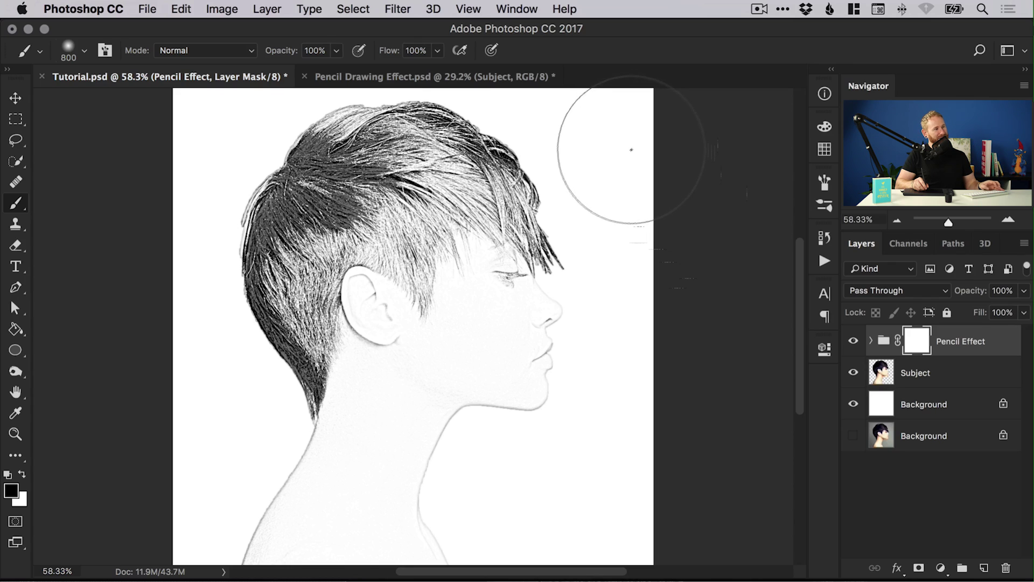
mouse_move(632, 150)
mouse_down()
mouse_move(596, 173)
mouse_move(531, 388)
mouse_up()
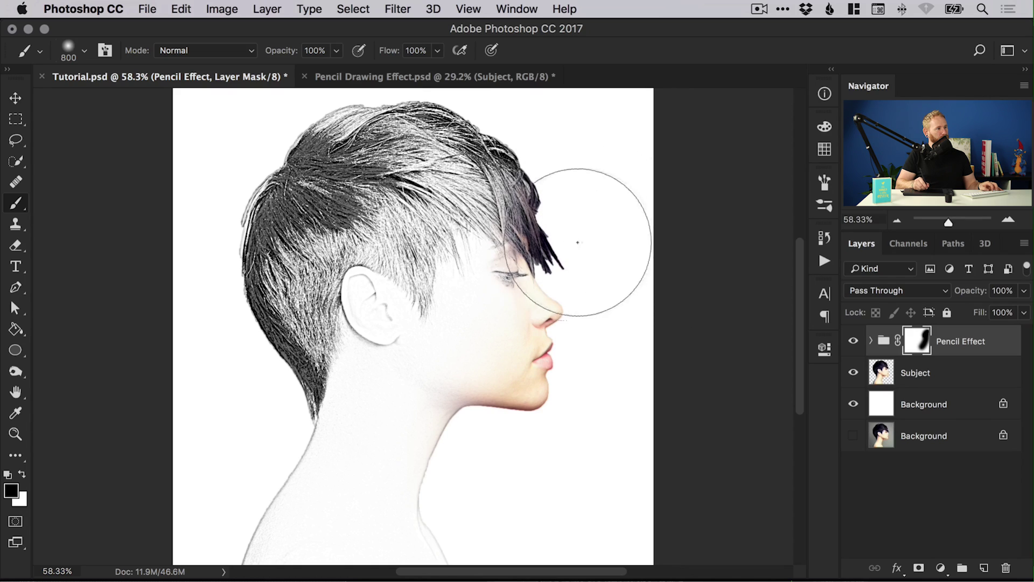
mouse_move(604, 386)
mouse_down()
mouse_move(554, 440)
mouse_move(491, 455)
mouse_move(507, 433)
mouse_move(483, 481)
mouse_move(509, 445)
mouse_move(515, 504)
mouse_up()
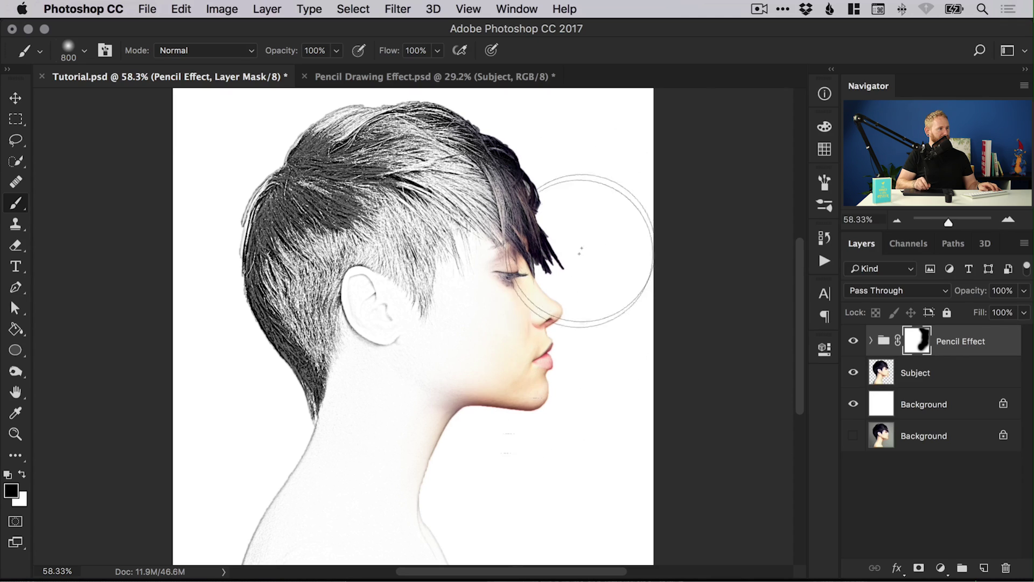
drag(547, 373, 548, 355)
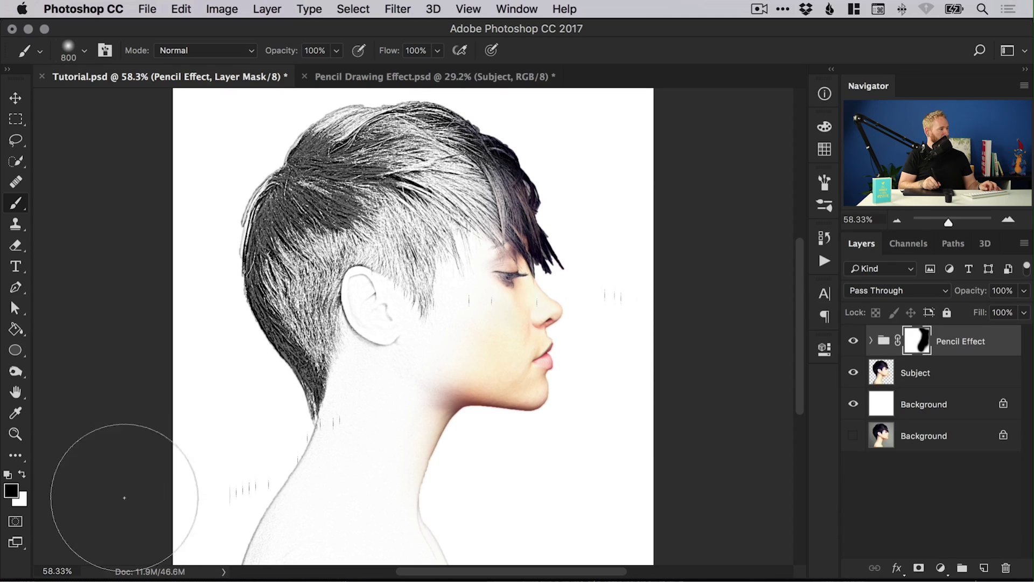
Step: Swap colours and paint the mask to reveal the colour hair, ear, eye area, lips and chin
key(x)
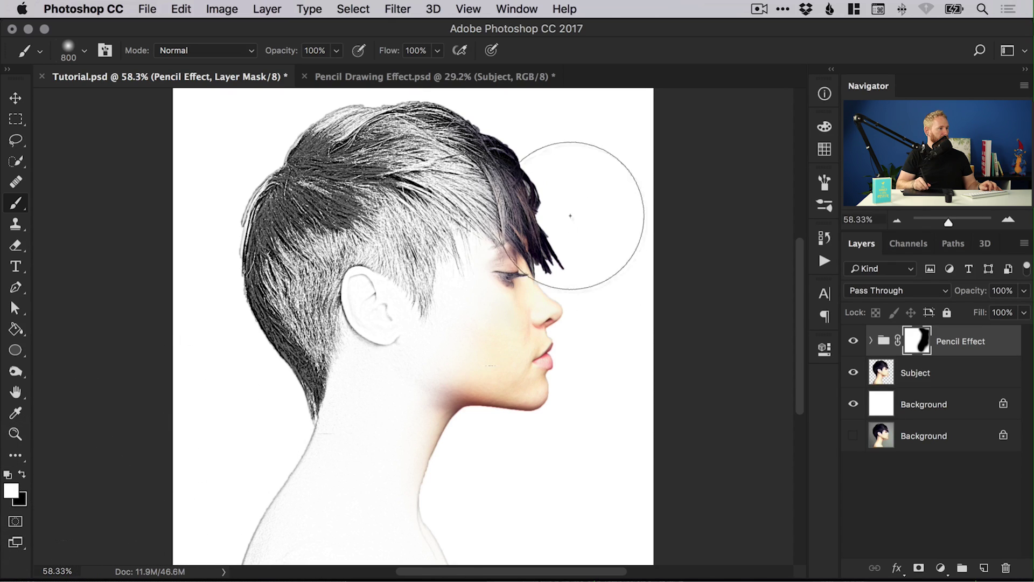
mouse_move(570, 215)
mouse_down()
mouse_move(535, 247)
mouse_move(484, 439)
mouse_move(479, 317)
mouse_move(502, 145)
mouse_move(556, 291)
mouse_up()
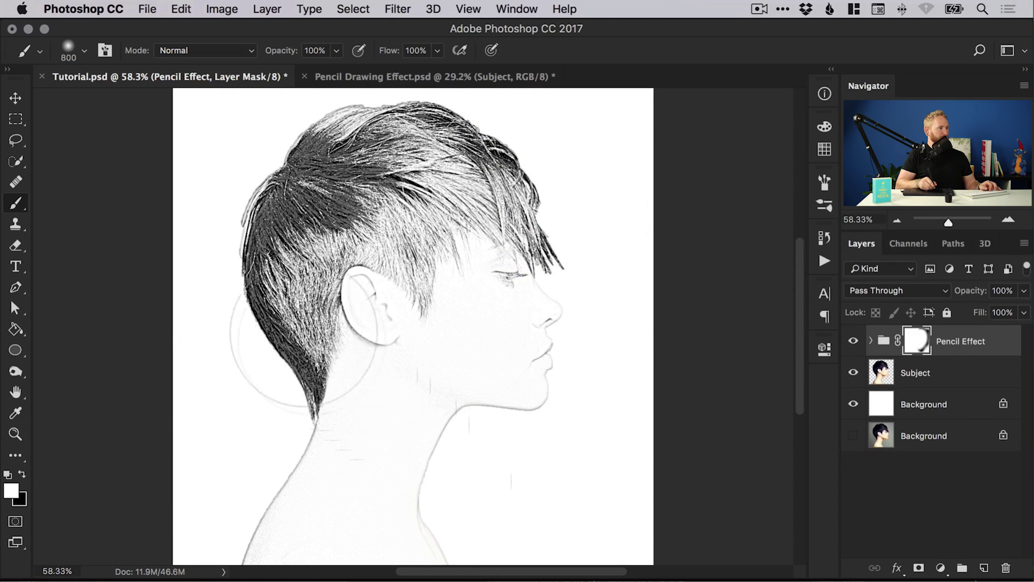
mouse_move(222, 399)
mouse_down()
mouse_move(232, 296)
mouse_move(336, 152)
mouse_move(490, 131)
mouse_move(565, 189)
mouse_move(440, 175)
mouse_move(305, 264)
mouse_move(228, 387)
mouse_move(399, 286)
mouse_up()
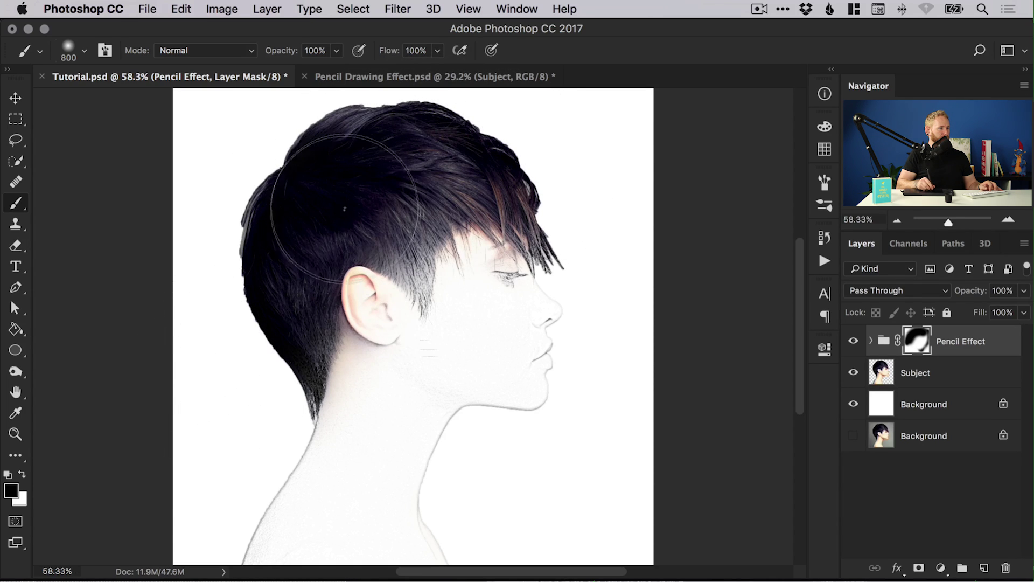
mouse_move(344, 208)
mouse_down()
mouse_move(510, 218)
mouse_move(591, 353)
mouse_up()
mouse_move(350, 254)
mouse_down()
mouse_move(414, 281)
mouse_move(411, 221)
mouse_up()
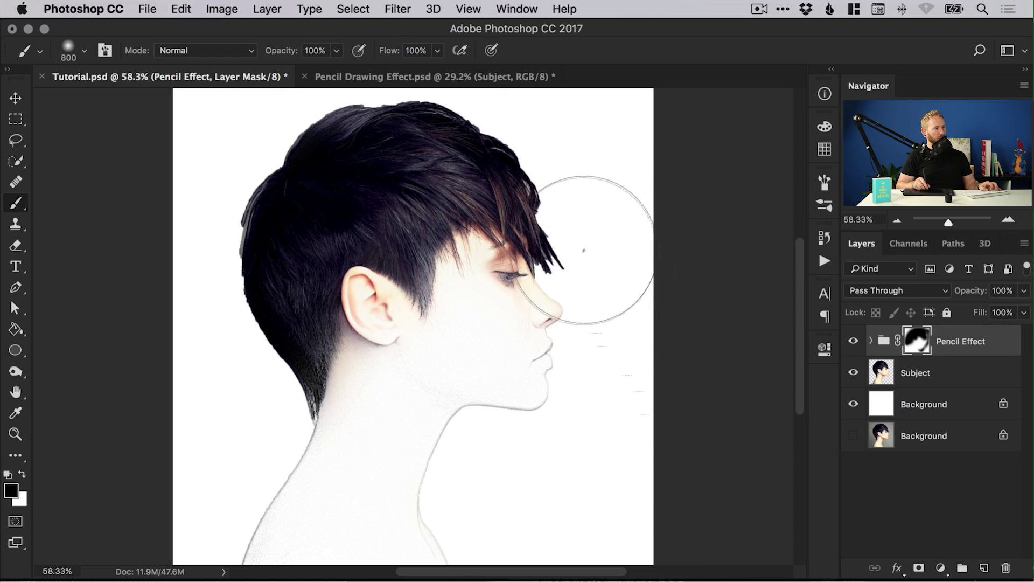
drag(584, 250, 632, 418)
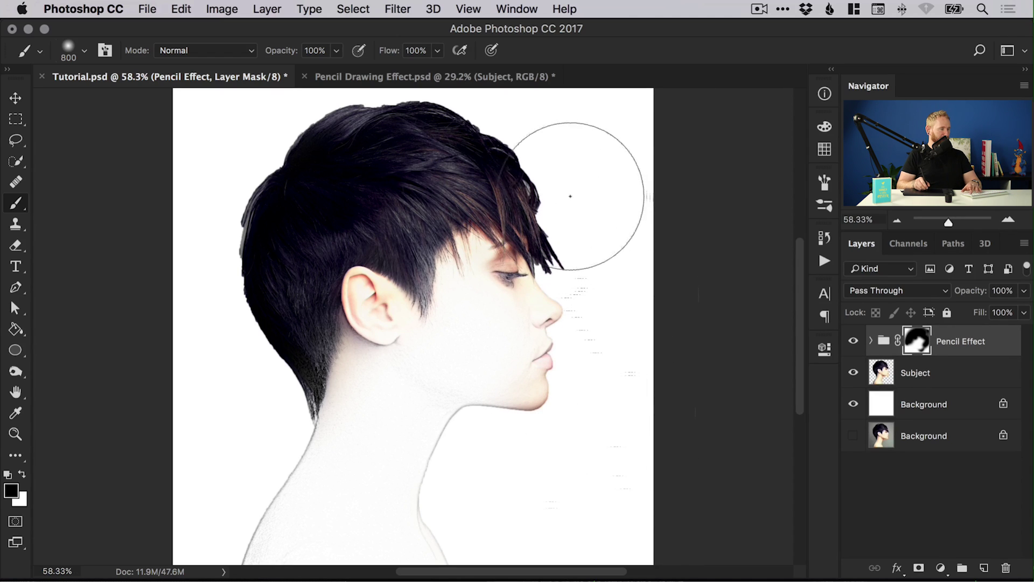
Step: With a 1400 px white brush, blend the neck and back hair into pencil
key(x)
key(bracketright)
key(bracketright)
key(bracketright)
drag(547, 253, 555, 439)
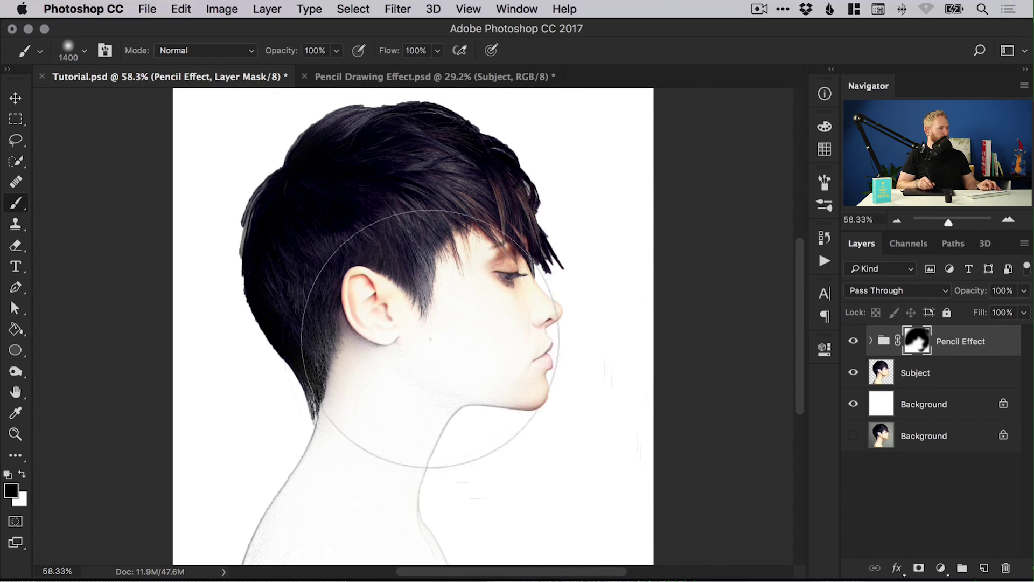
mouse_move(263, 344)
mouse_down()
mouse_move(278, 423)
mouse_move(228, 417)
mouse_up()
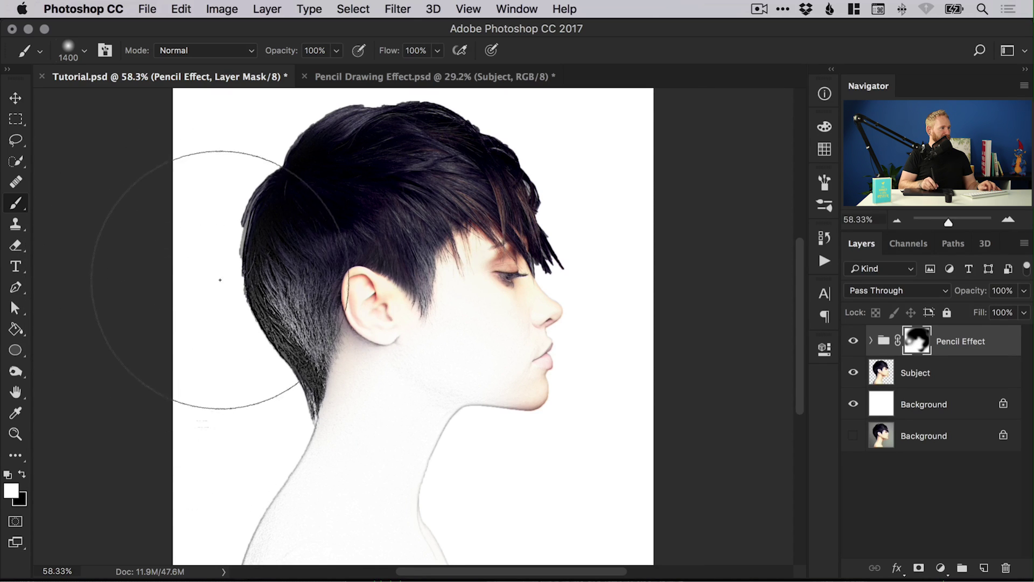
Step: Touch up the mask near the ear and neck, then hide the Pencil Effect group
click(413, 327)
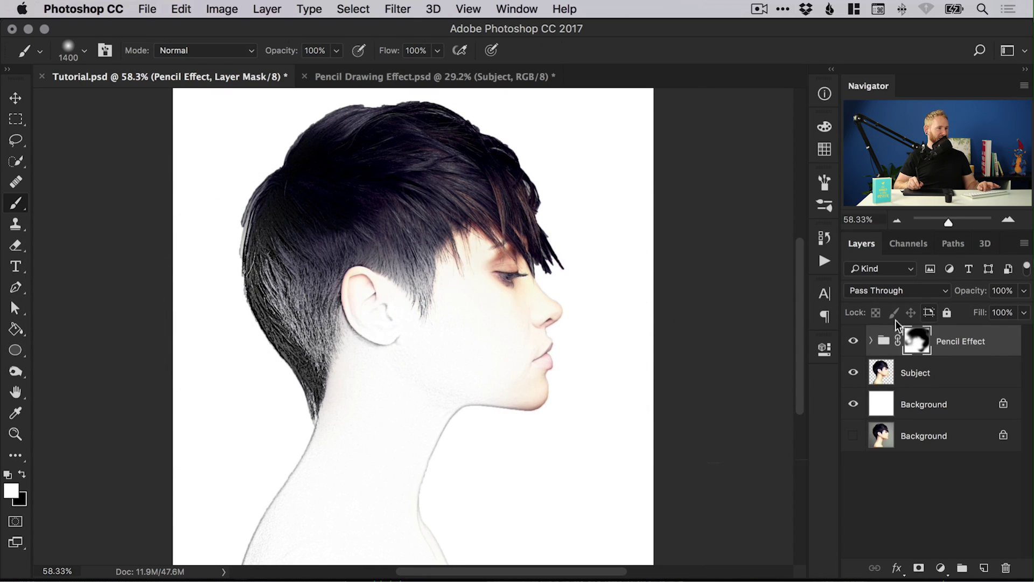
key(v)
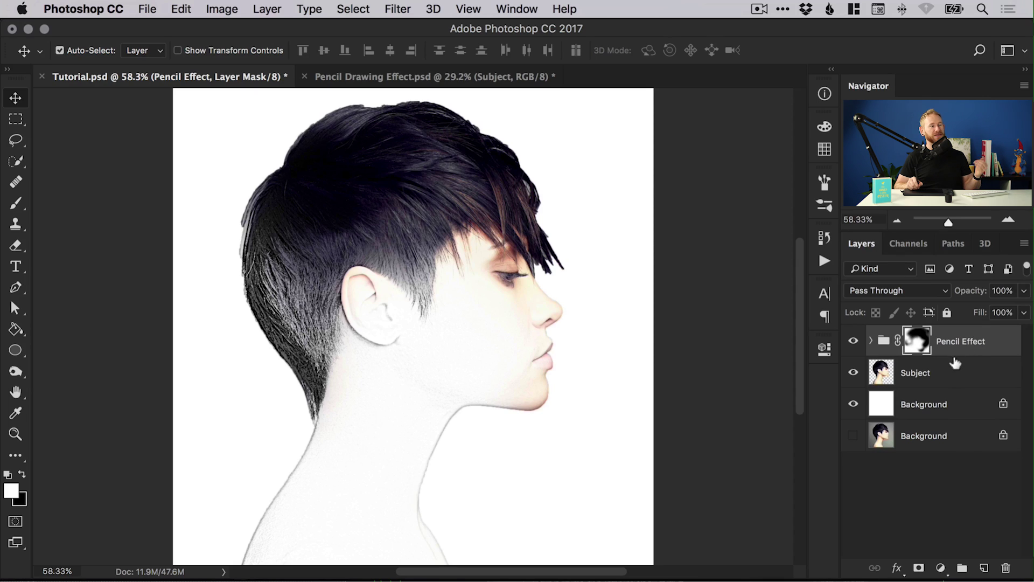
click(854, 341)
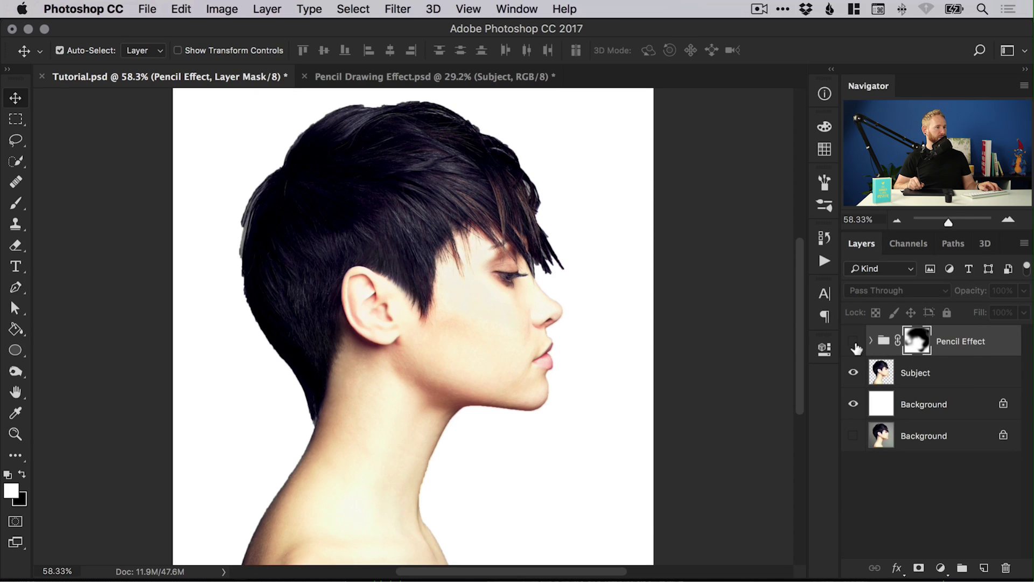